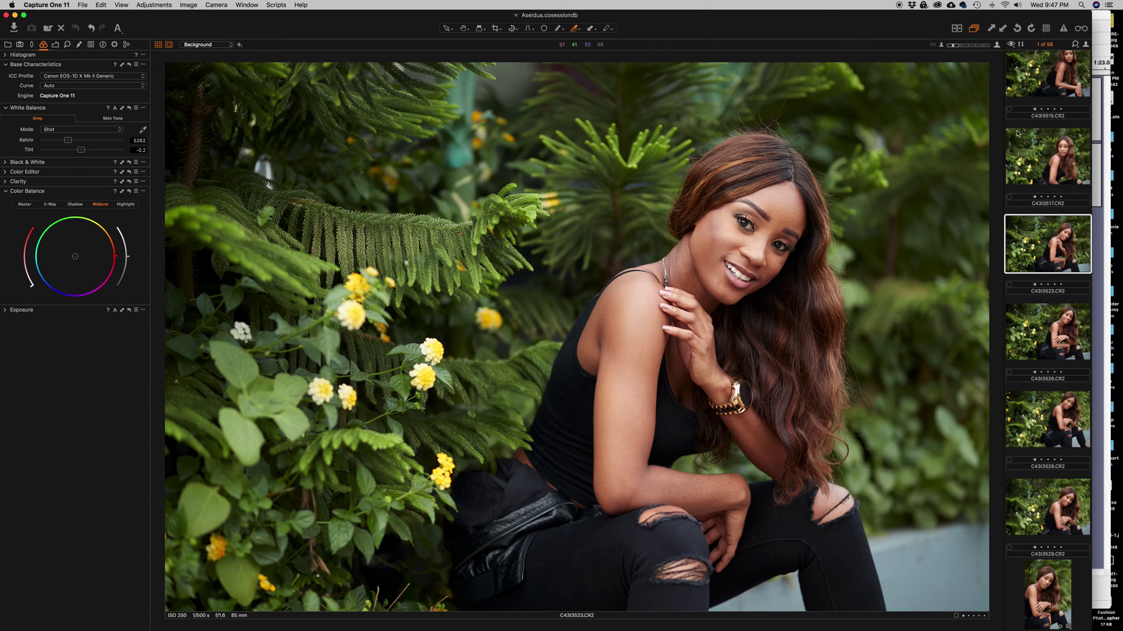
left_click(1040, 81)
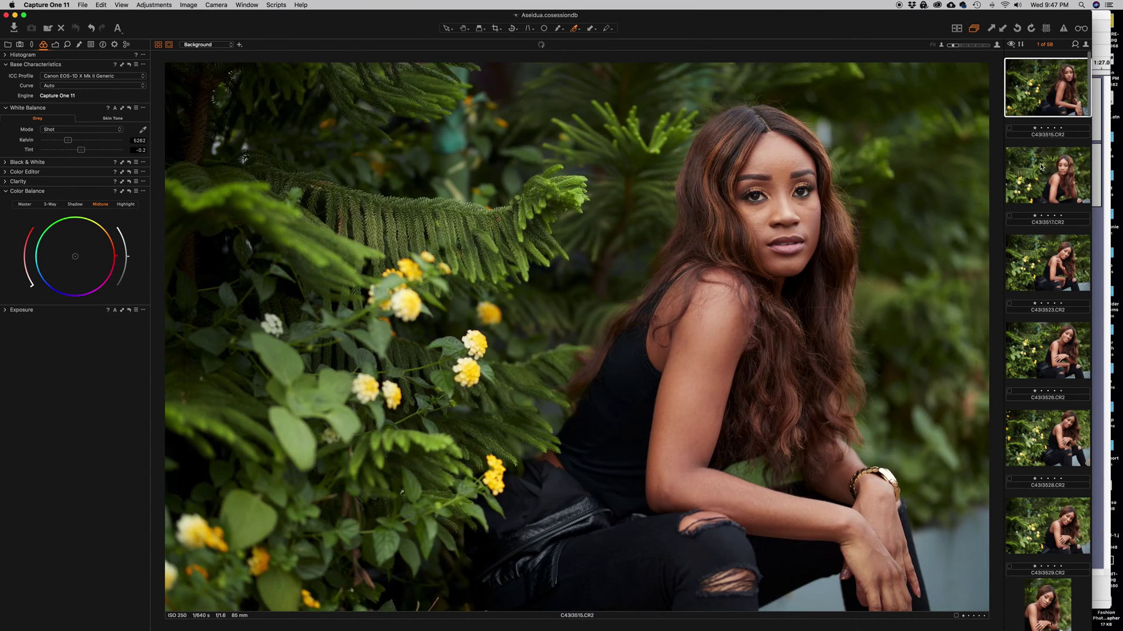
left_click(1039, 181)
left_click(1040, 259)
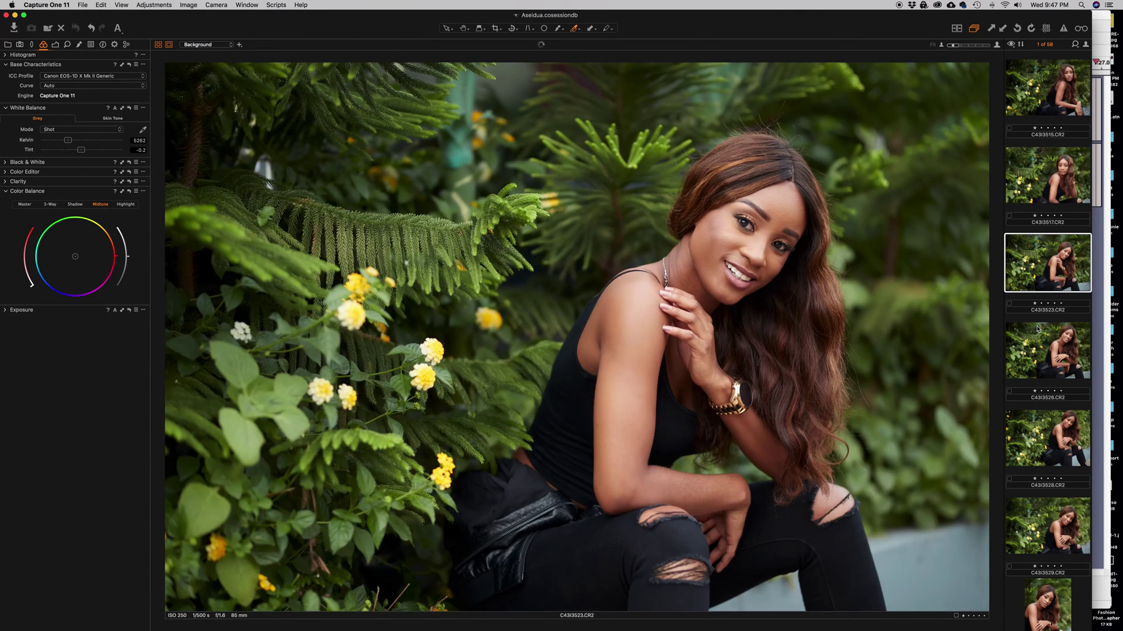
left_click(1047, 357)
left_click(1049, 441)
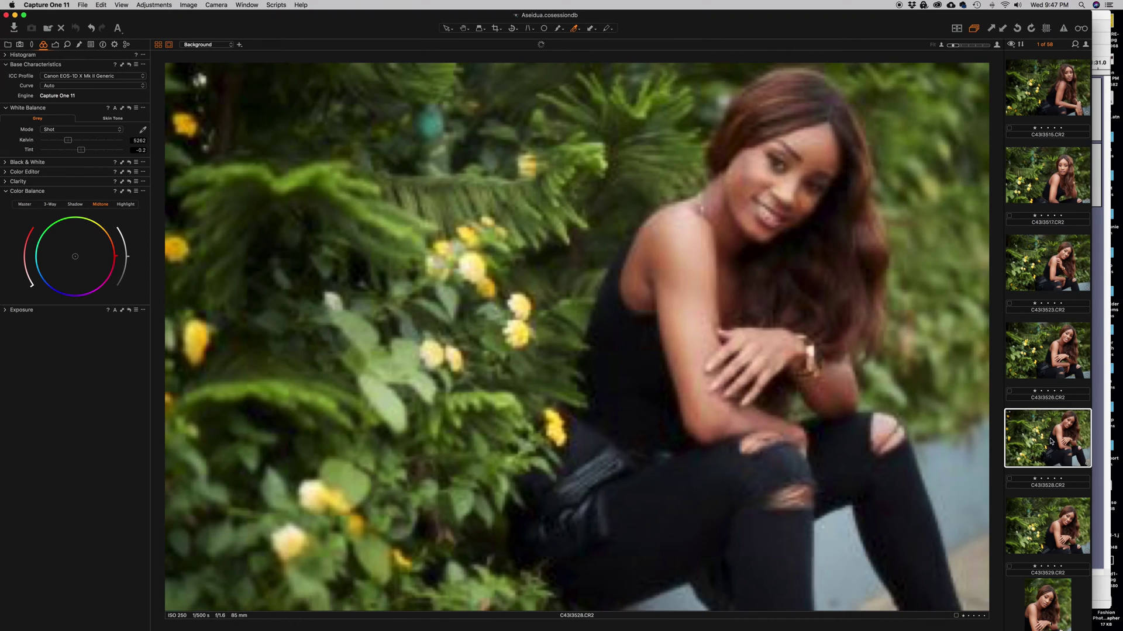
left_click(1048, 450)
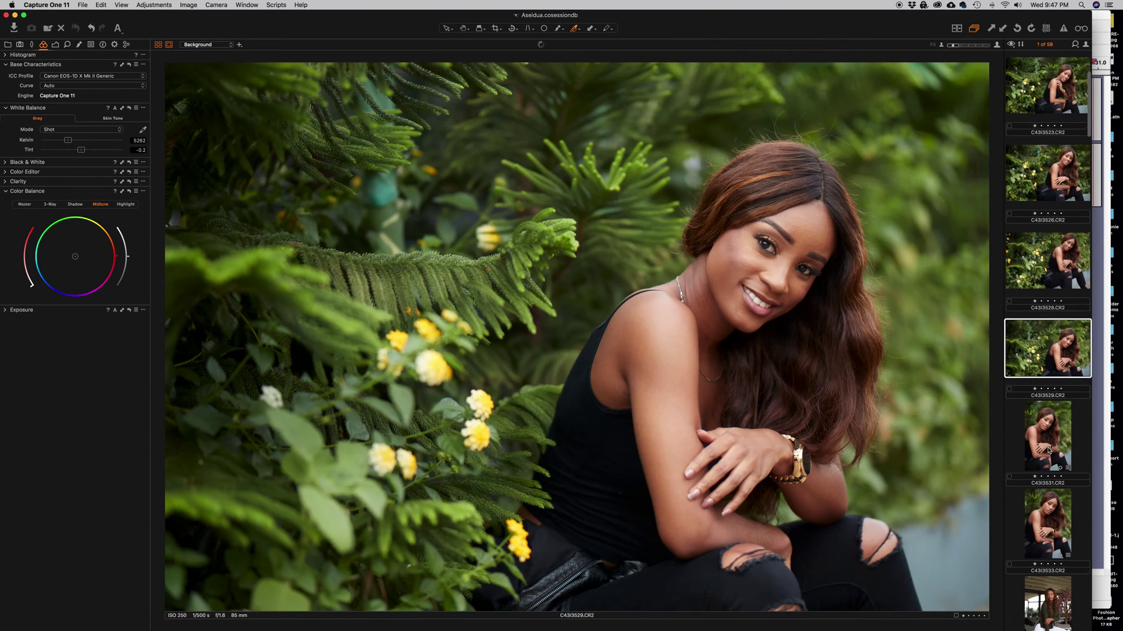
left_click(1048, 470)
key("Down")
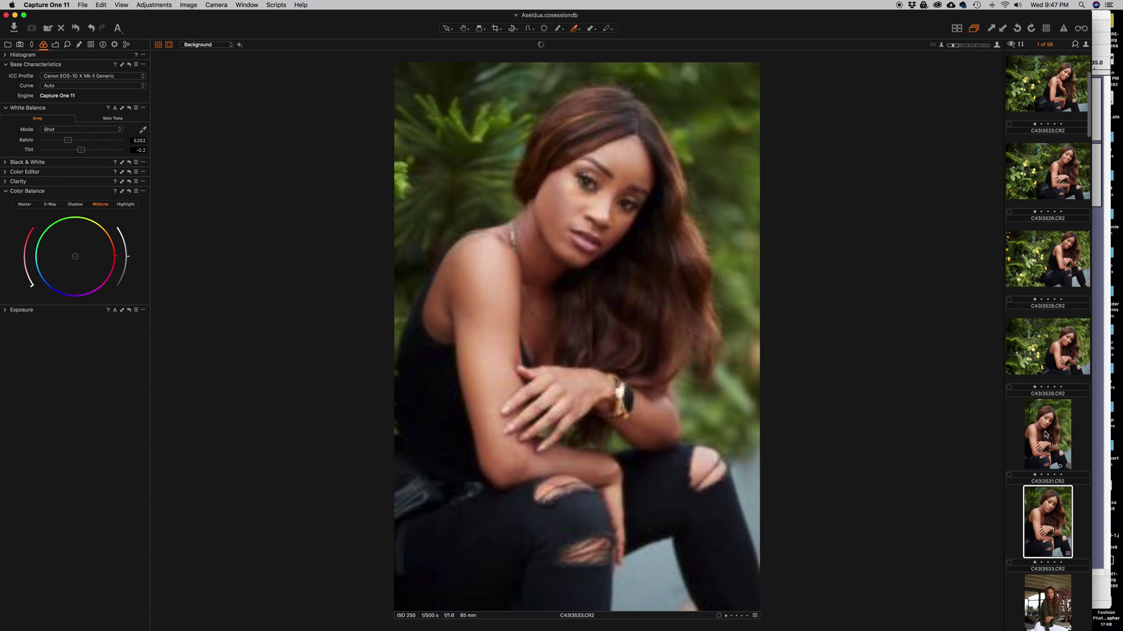
scroll(1038, 402, "up", 2)
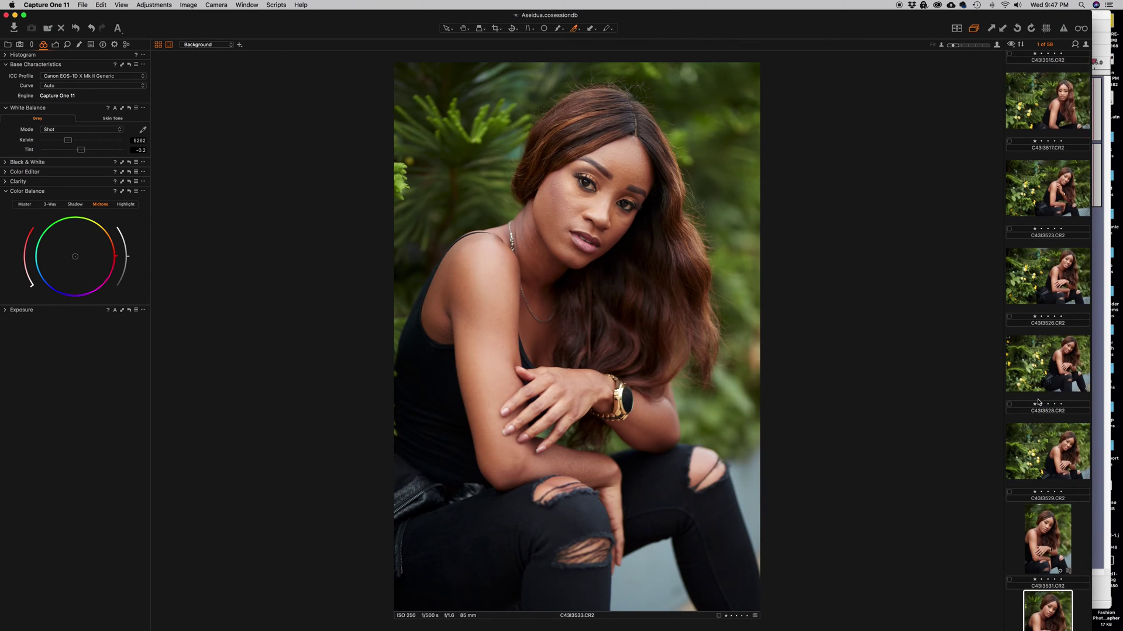
scroll(1038, 402, "up", 1)
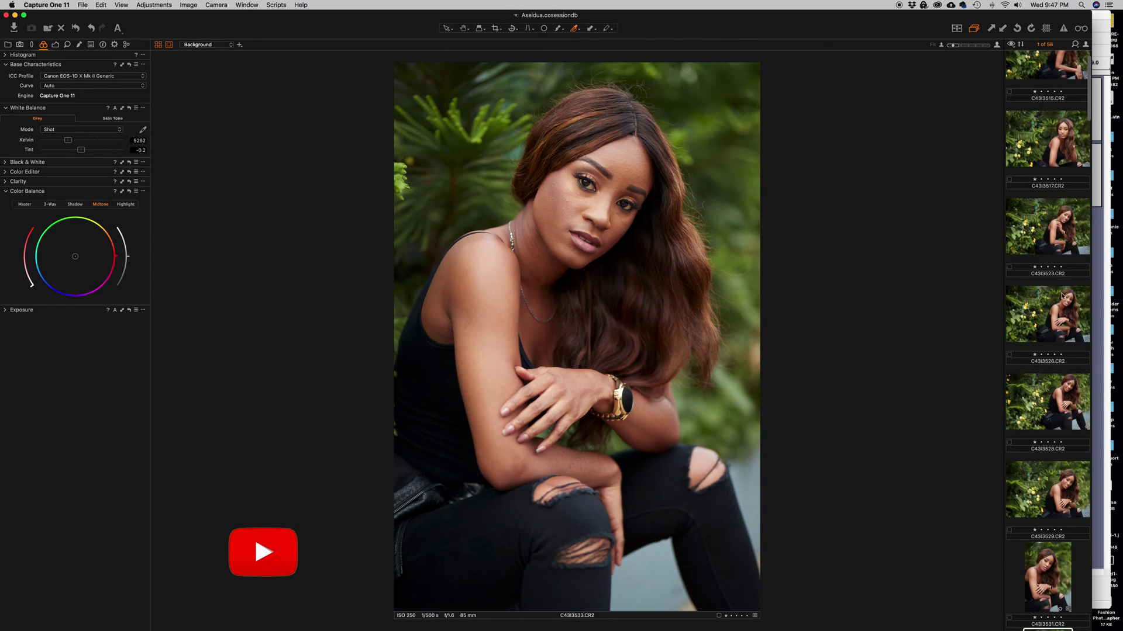
left_click(1051, 233)
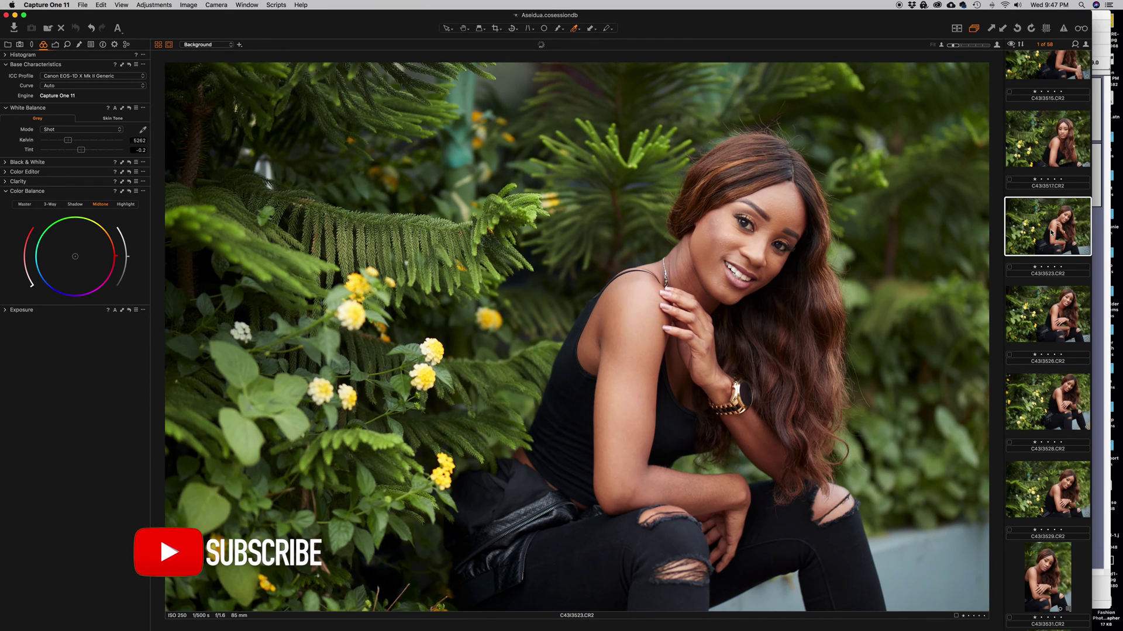
left_click(1055, 296)
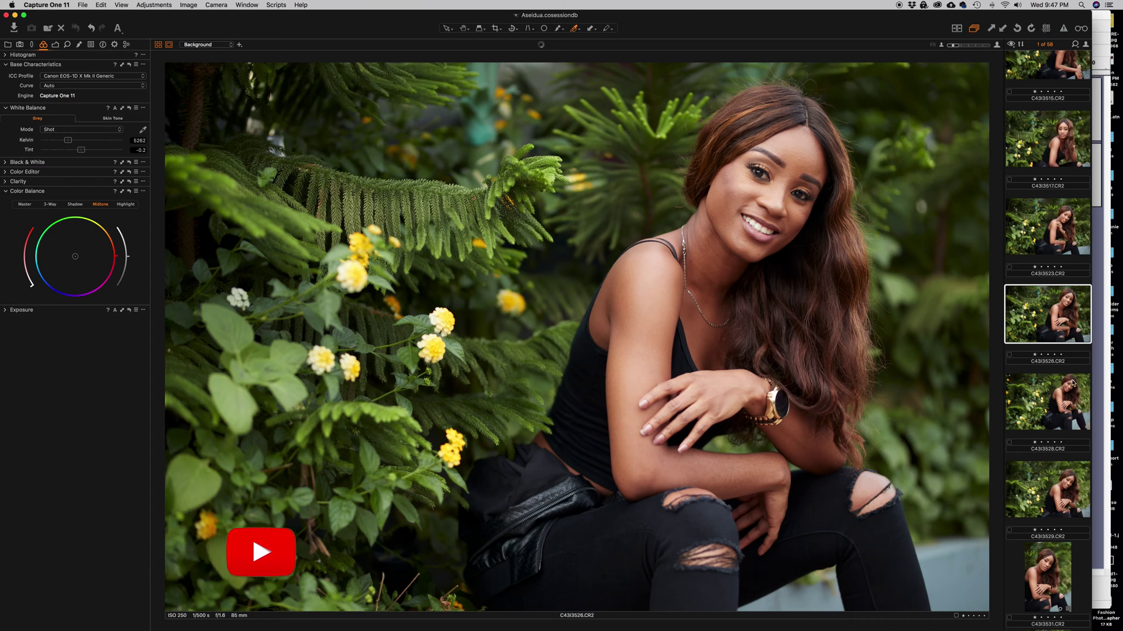
left_click(1033, 216)
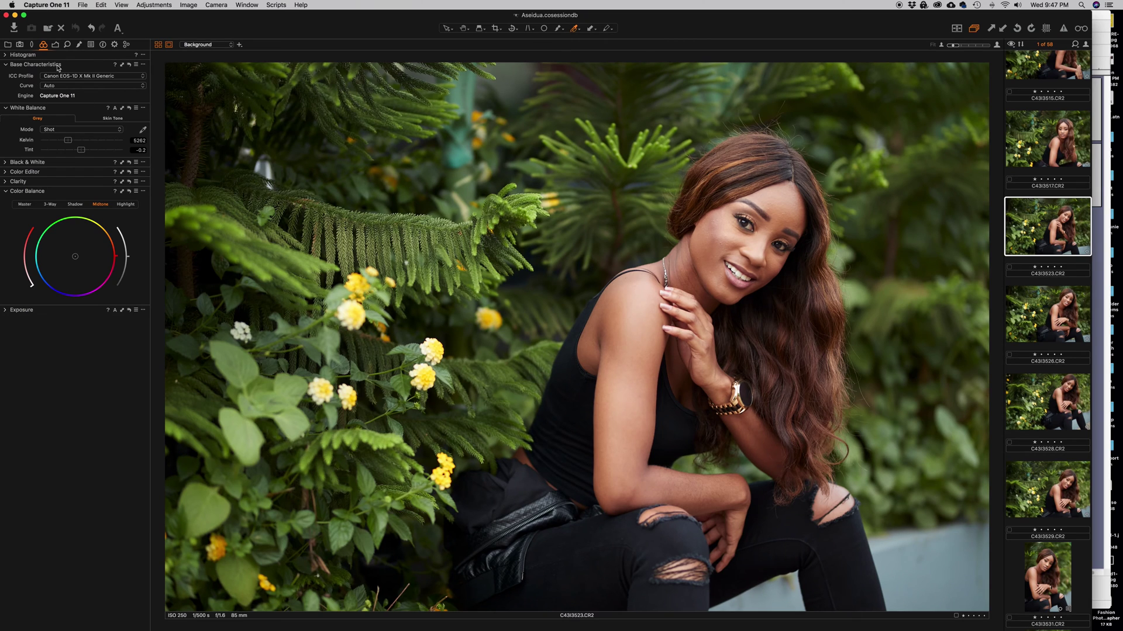
Expand the Color Editor and switch from its Basic tab to the Advanced tab for C43I3523
left_click(6, 173)
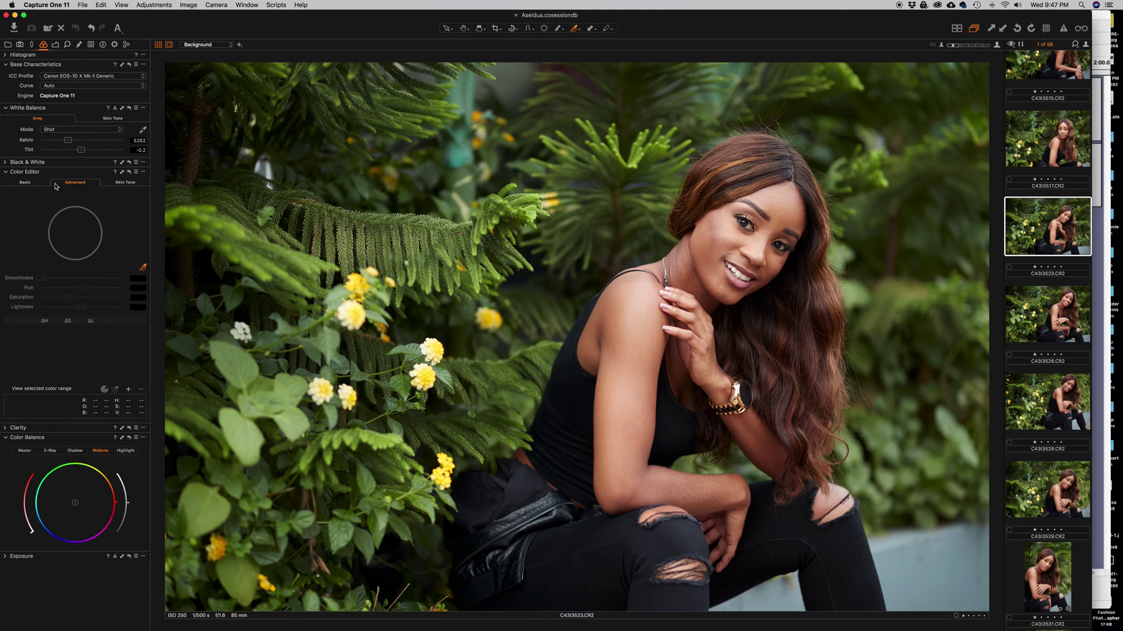
left_click(32, 183)
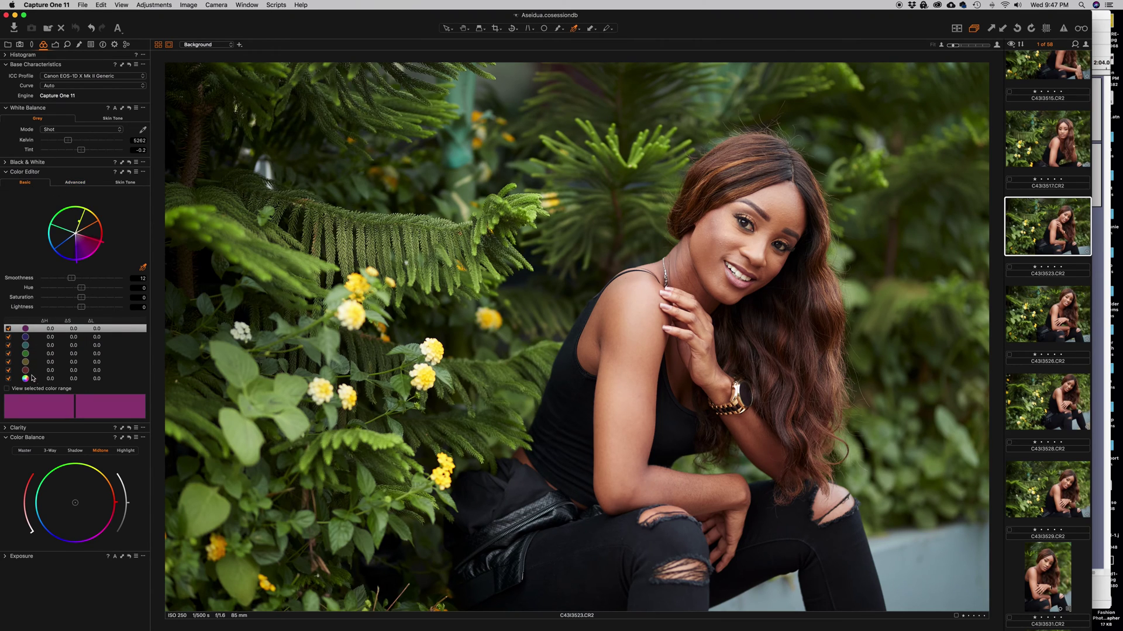
left_click(25, 338)
left_click(74, 183)
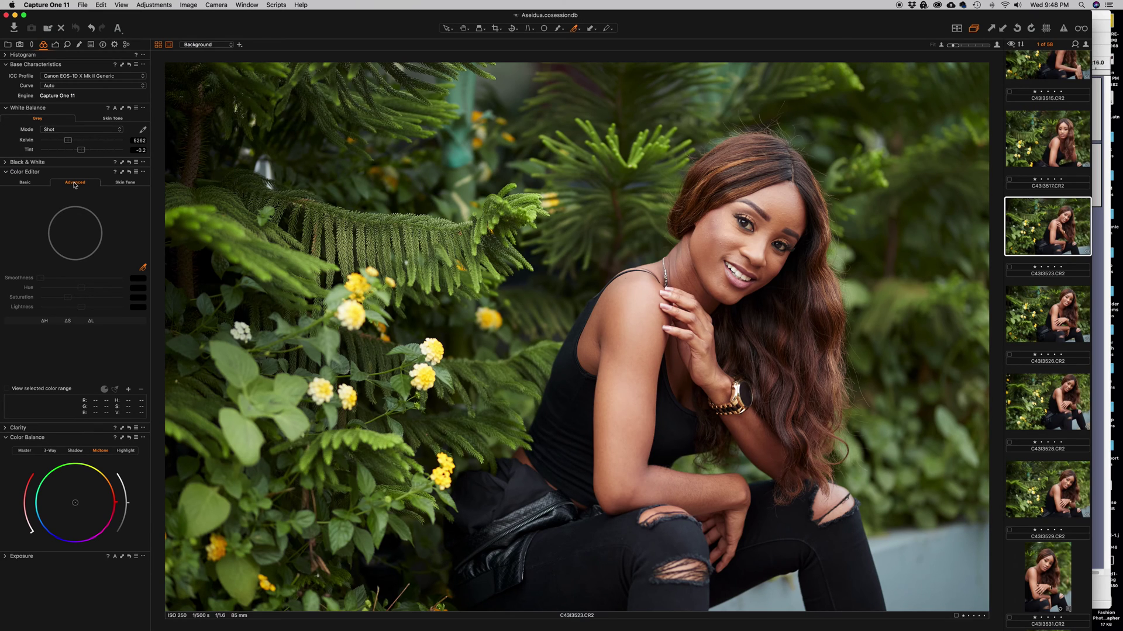
Sample the green leaves with the Color Editor picker and view only that selected colour range
left_click(143, 269)
left_click(298, 257)
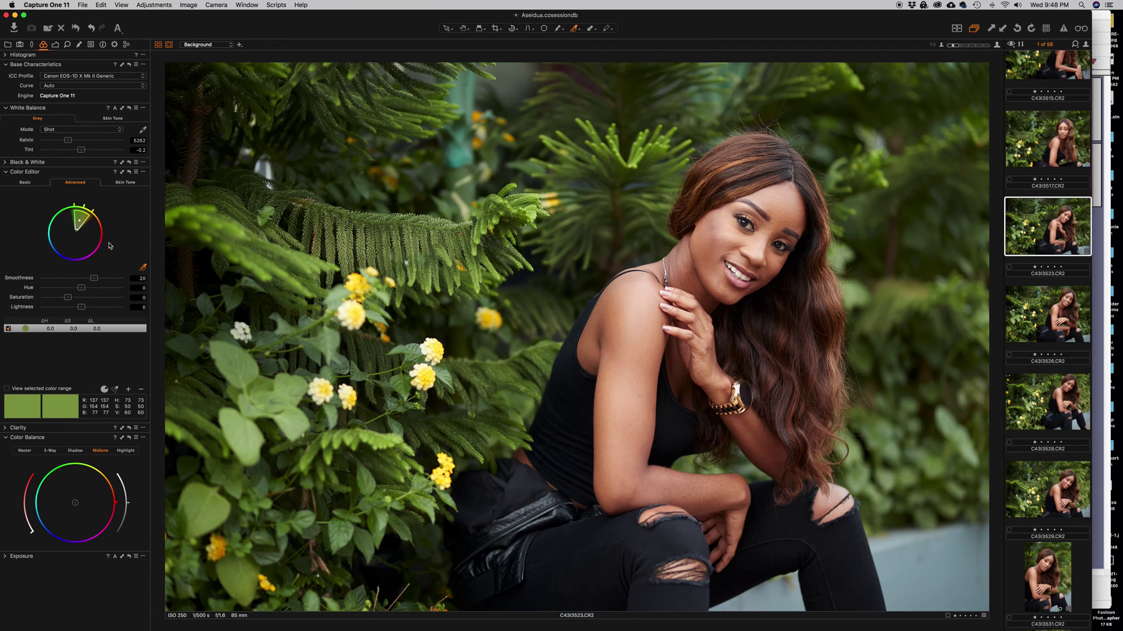
left_click(7, 389)
Shift the foliage greens to Hue -28.4, then sample a darker green as a second range
left_click(7, 388)
left_click_drag(82, 289, 44, 290)
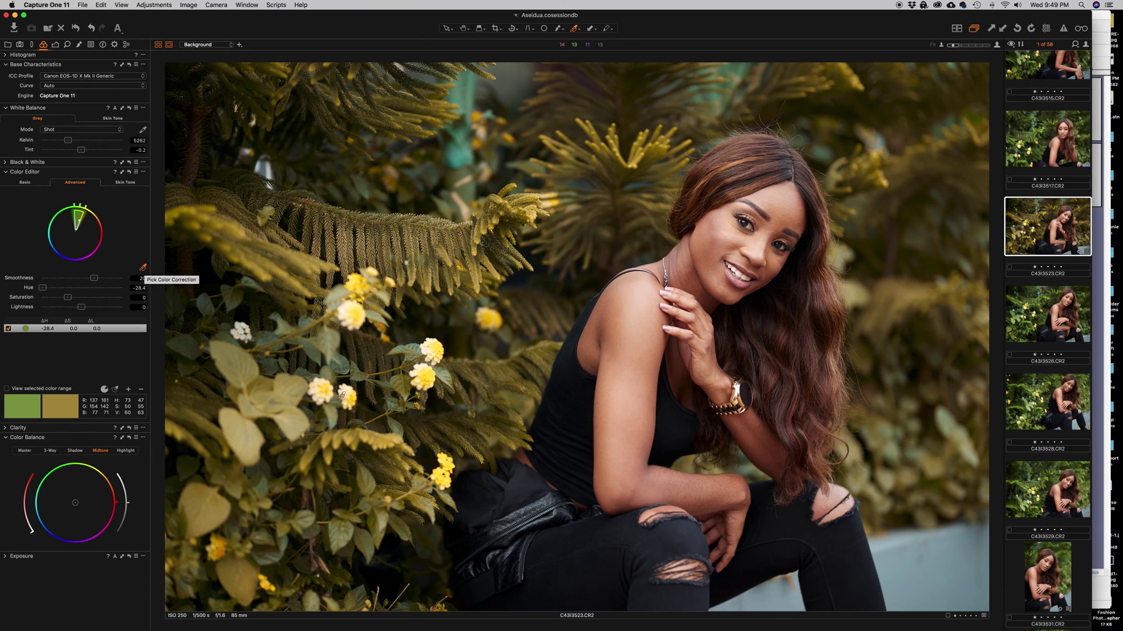
left_click(349, 362)
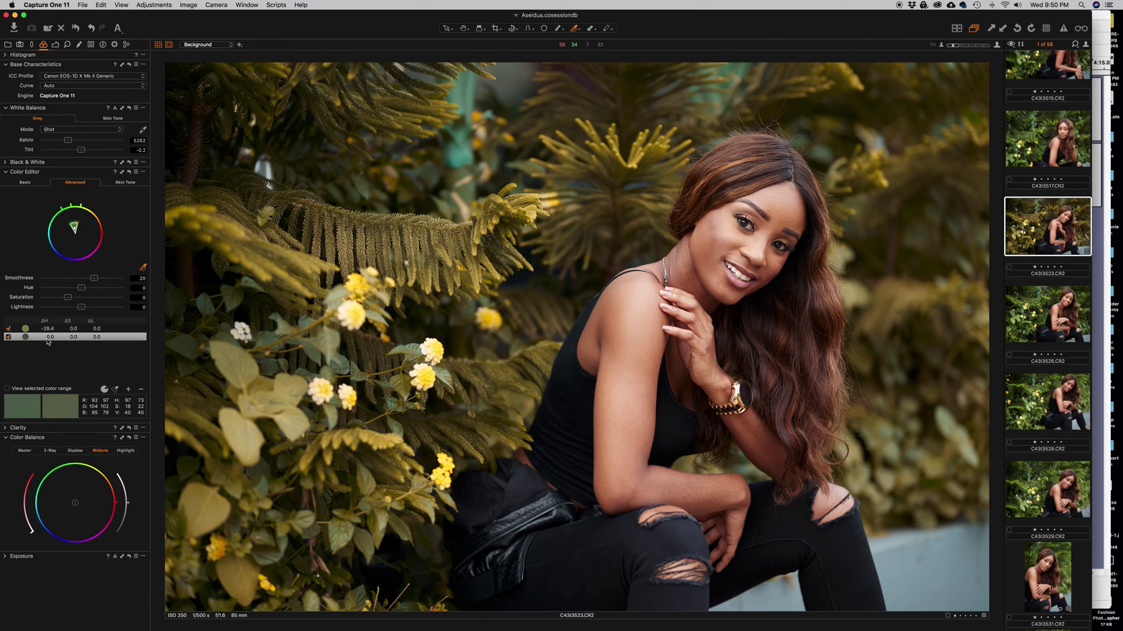
Widen the darker-green range's wheel wedge and shift its Hue to -18.5
left_click(7, 389)
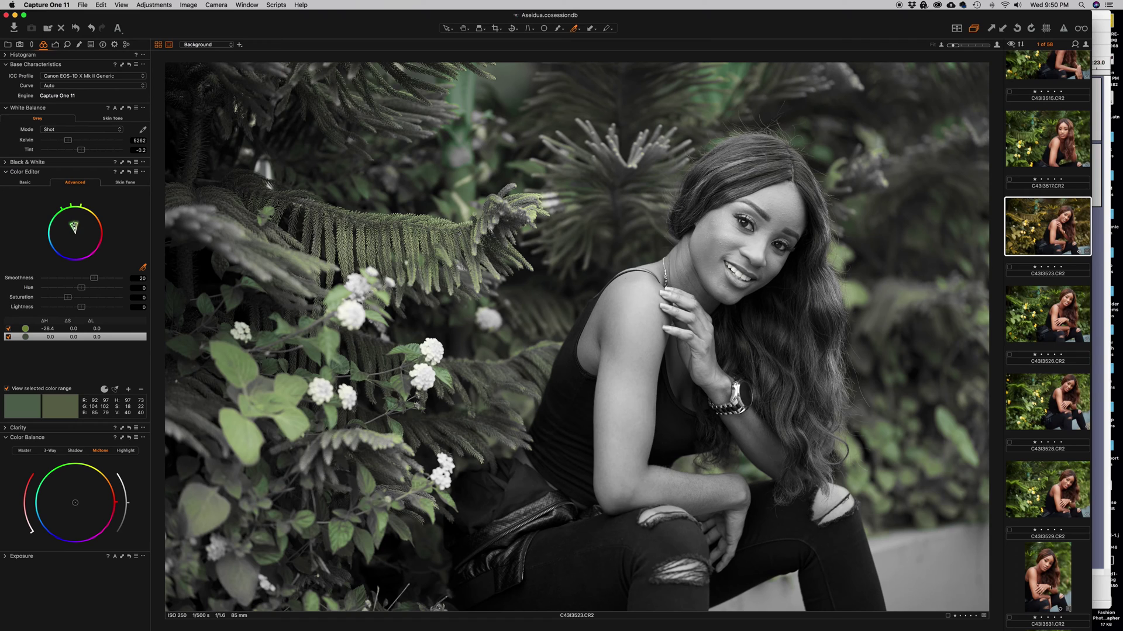
left_click_drag(74, 227, 73, 217)
left_click_drag(73, 216, 72, 211)
left_click(7, 389)
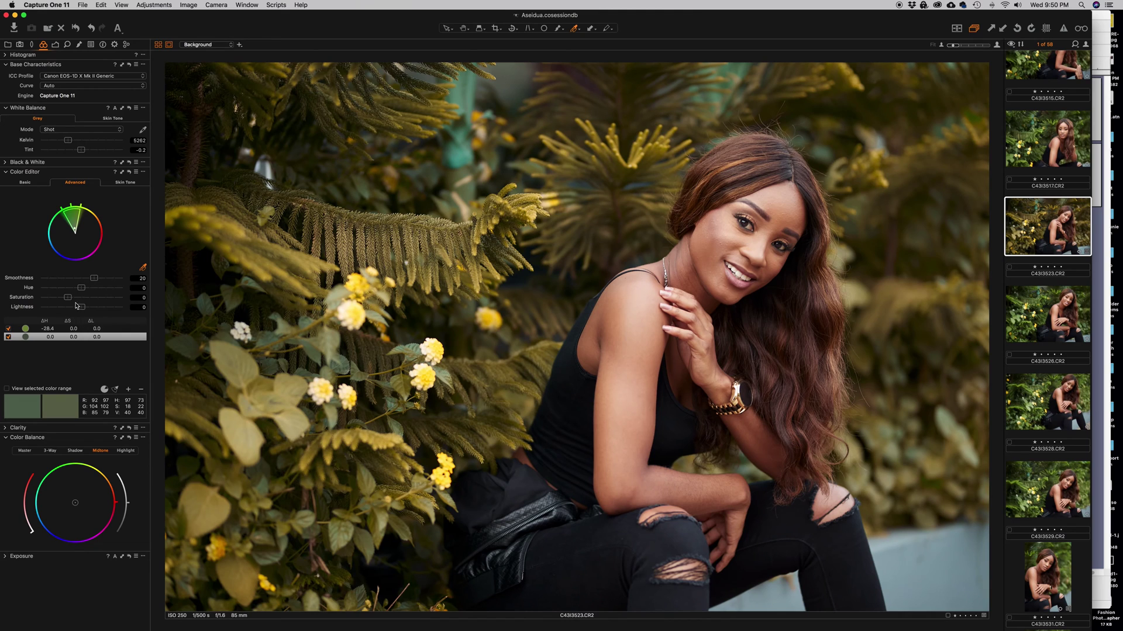
left_click_drag(81, 287, 60, 289)
Sample a third green range from the foliage and set its Hue to -16.4
left_click(276, 337)
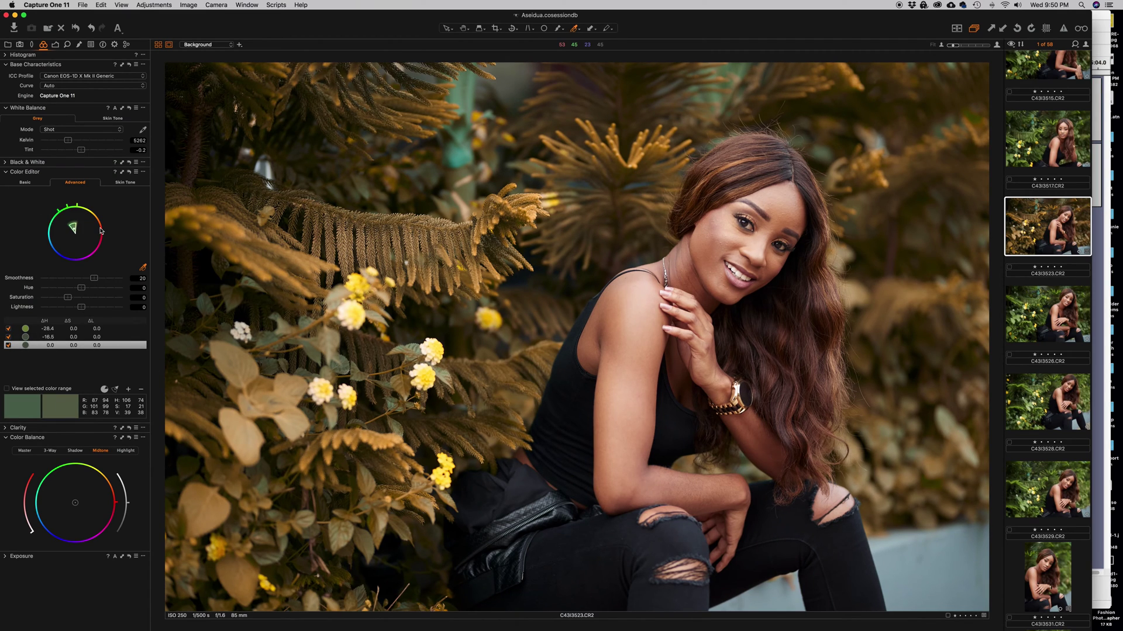
left_click(7, 389)
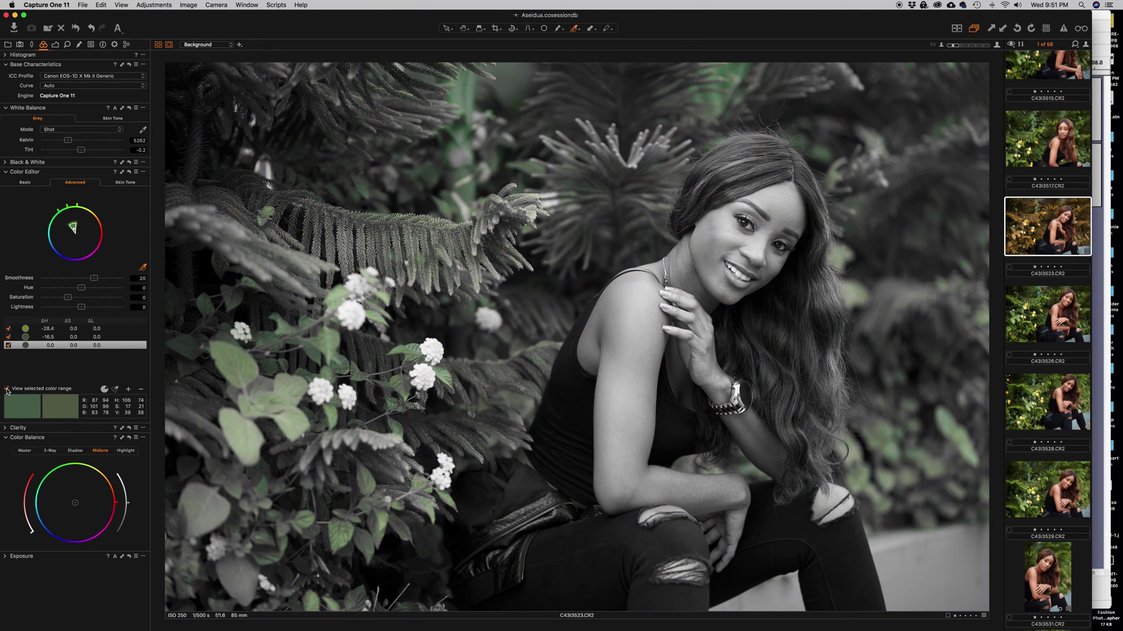
left_click(7, 388)
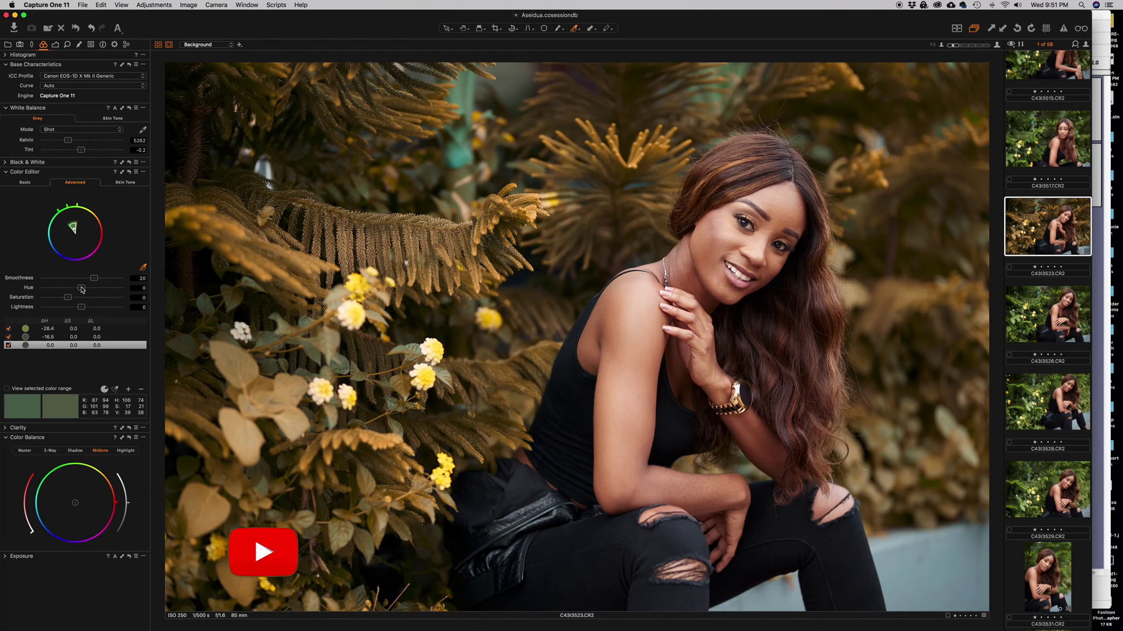
left_click_drag(82, 289, 53, 290)
left_click_drag(53, 290, 60, 291)
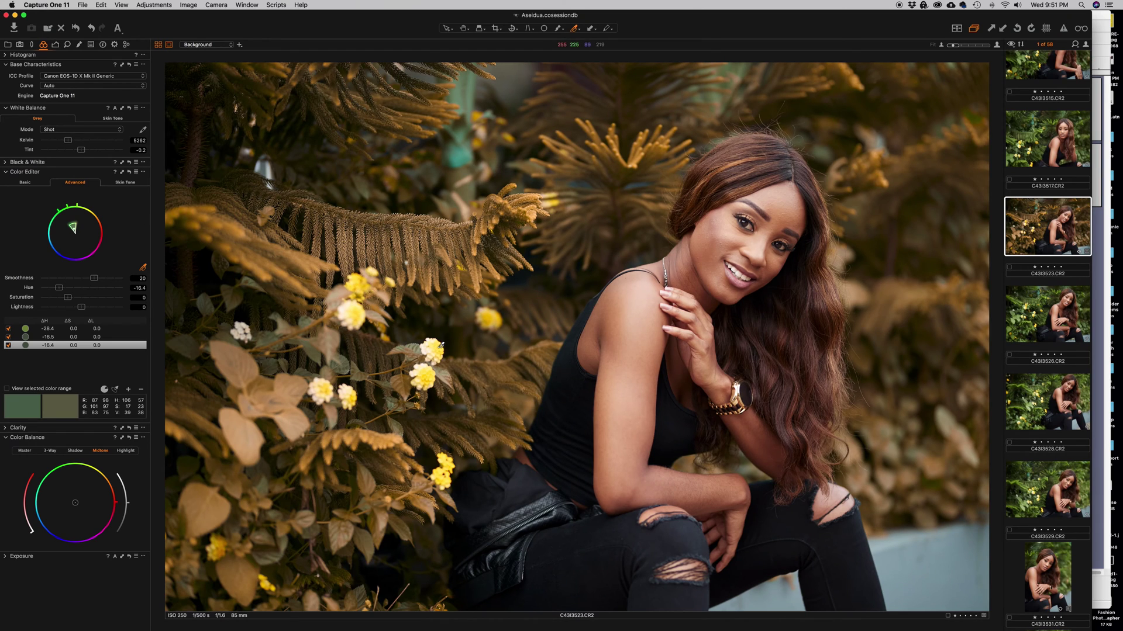
Sample the yellow flowers as a fourth range, preview it isolated, and narrow its wedge
left_click(440, 345)
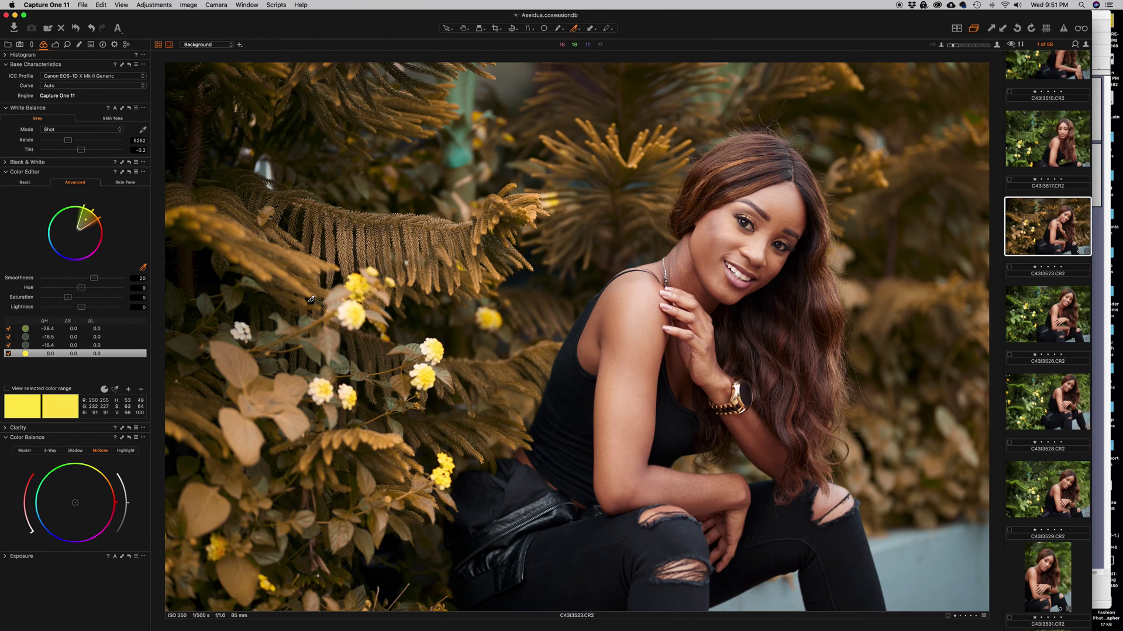
left_click(7, 389)
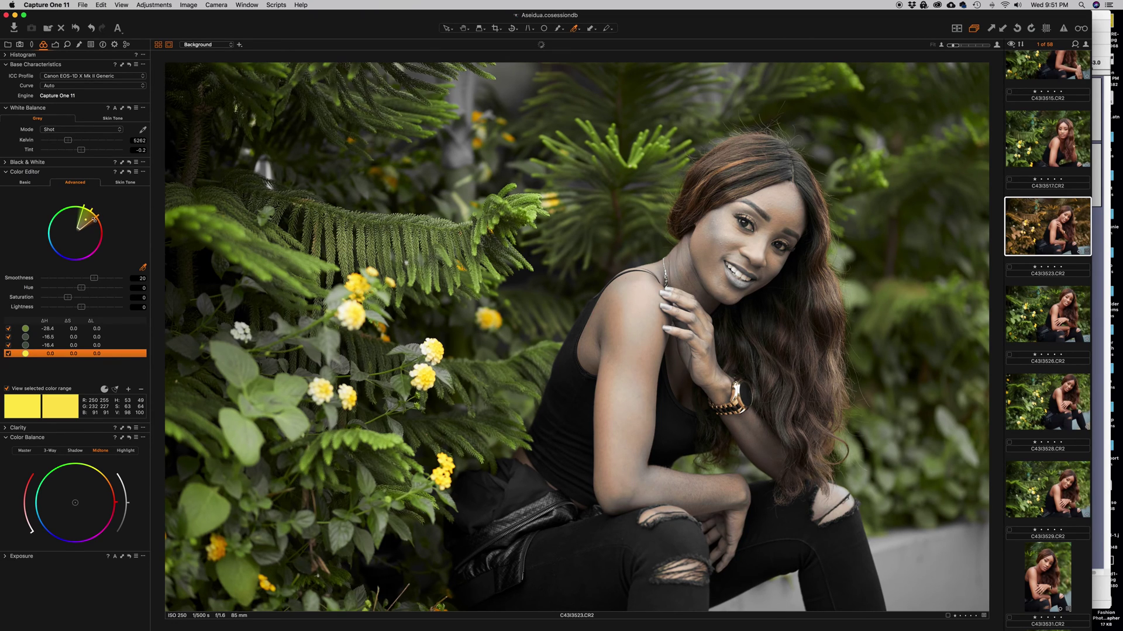
left_click_drag(93, 218, 90, 215)
Return to full colour and shift the yellow range's Hue to -14.7
left_click(6, 389)
mouse_move(81, 287)
left_mouse_down()
mouse_move(100, 289)
mouse_move(55, 290)
mouse_move(56, 310)
mouse_move(86, 290)
mouse_move(60, 289)
left_mouse_up()
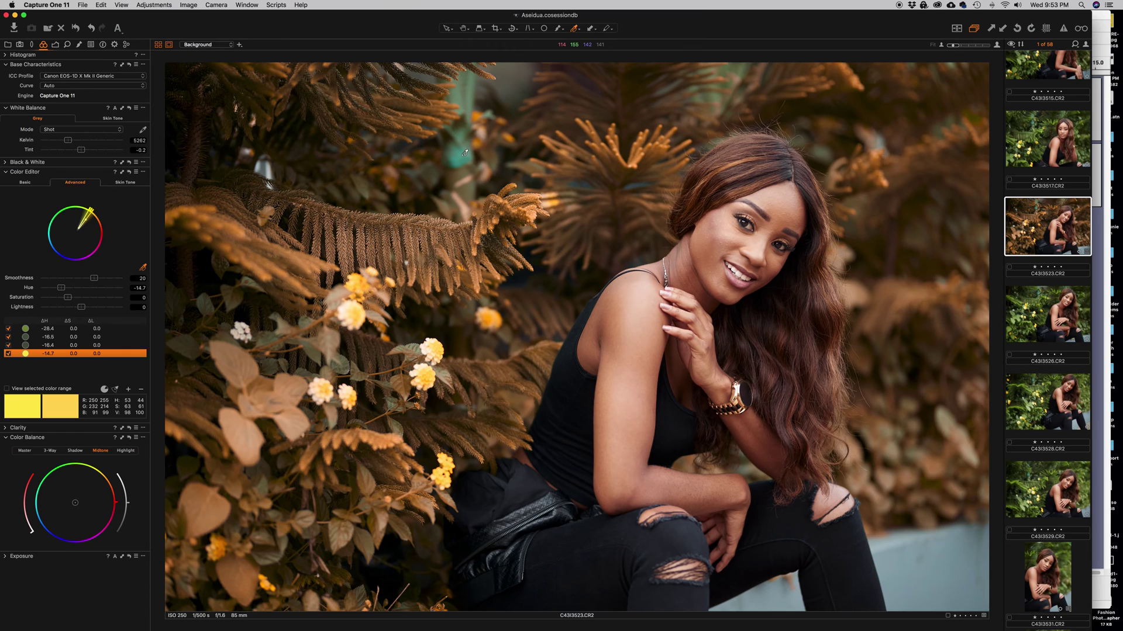
Sample the grey-blue wall and set its Hue to -30.0 and Saturation to 64.9
left_click(930, 571)
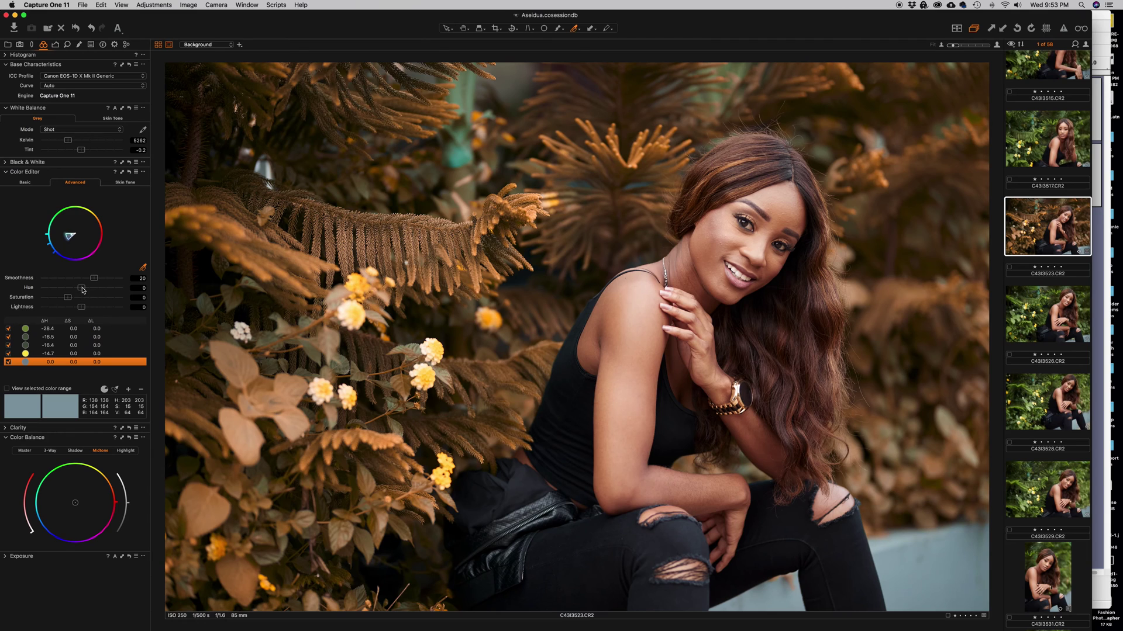
left_click_drag(82, 289, 31, 289)
left_click_drag(69, 299, 88, 297)
Add the teal wall as a sixth range with Hue 11.3, Saturation -20.5, Lightness 18.2
left_click(460, 158)
left_click(21, 390)
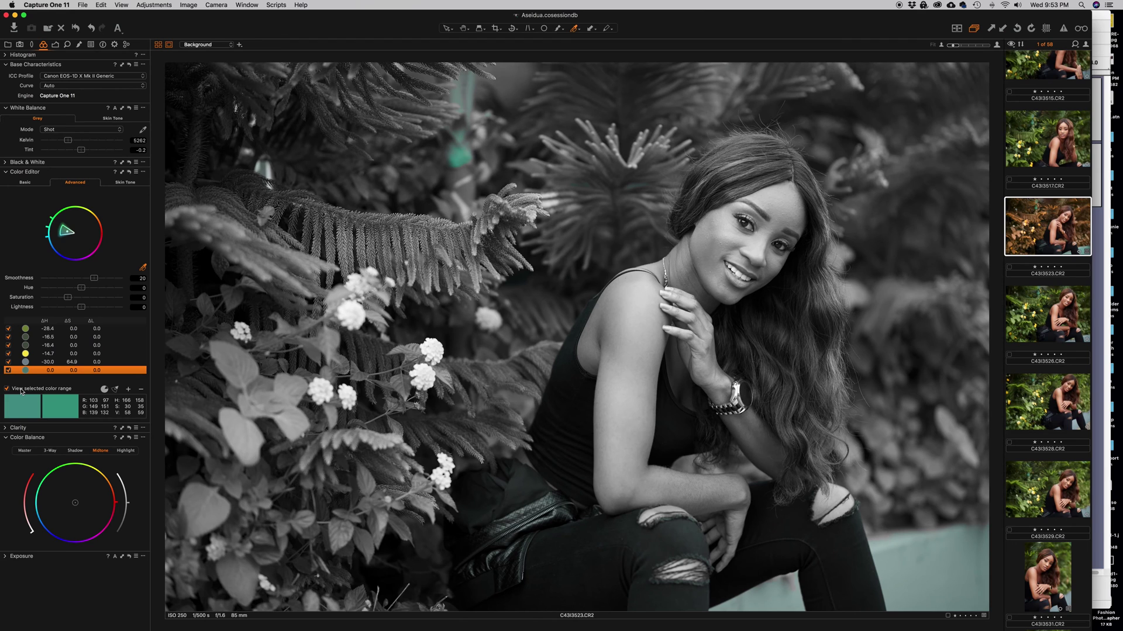
left_click(21, 390)
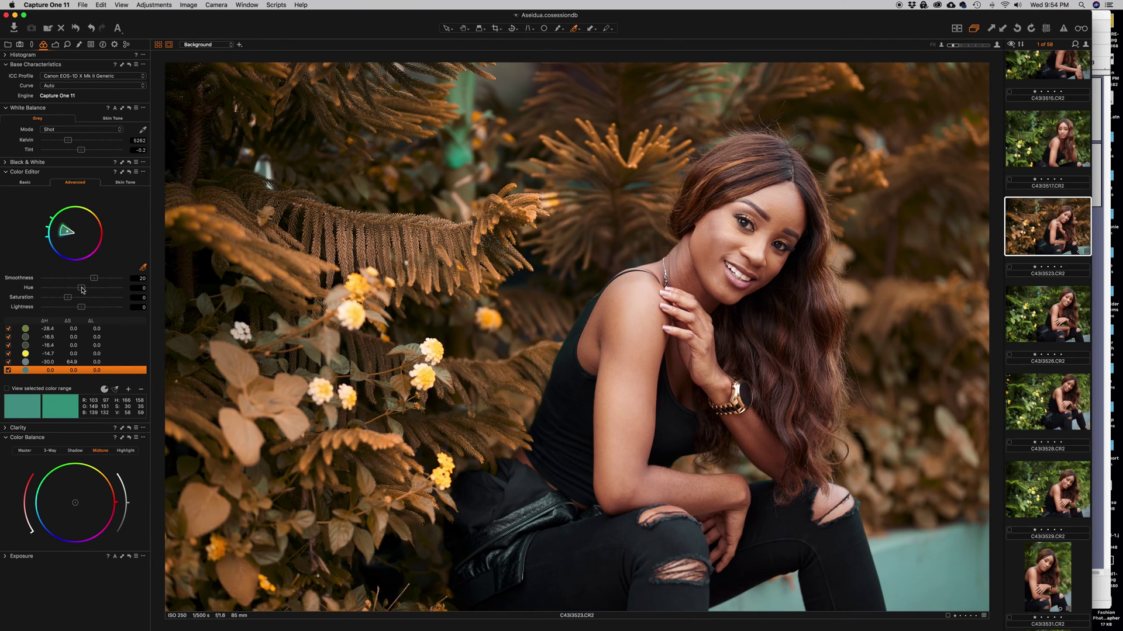
mouse_move(80, 291)
left_mouse_down()
mouse_move(71, 290)
mouse_move(98, 289)
mouse_move(91, 307)
mouse_move(63, 299)
left_mouse_up()
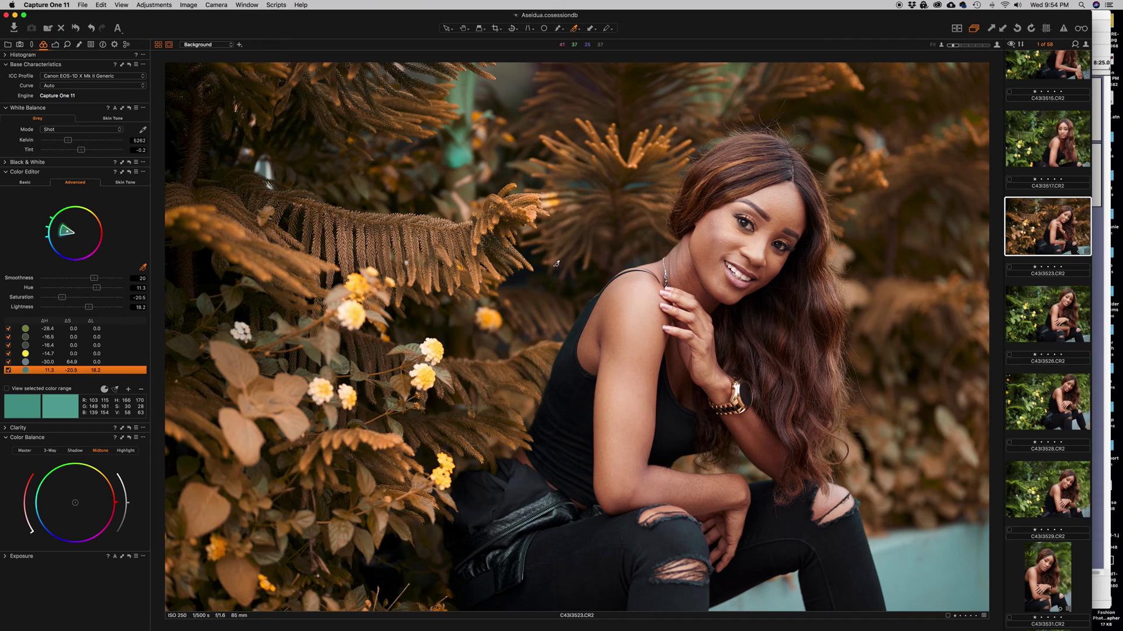
left_click(76, 30)
key("super+z")
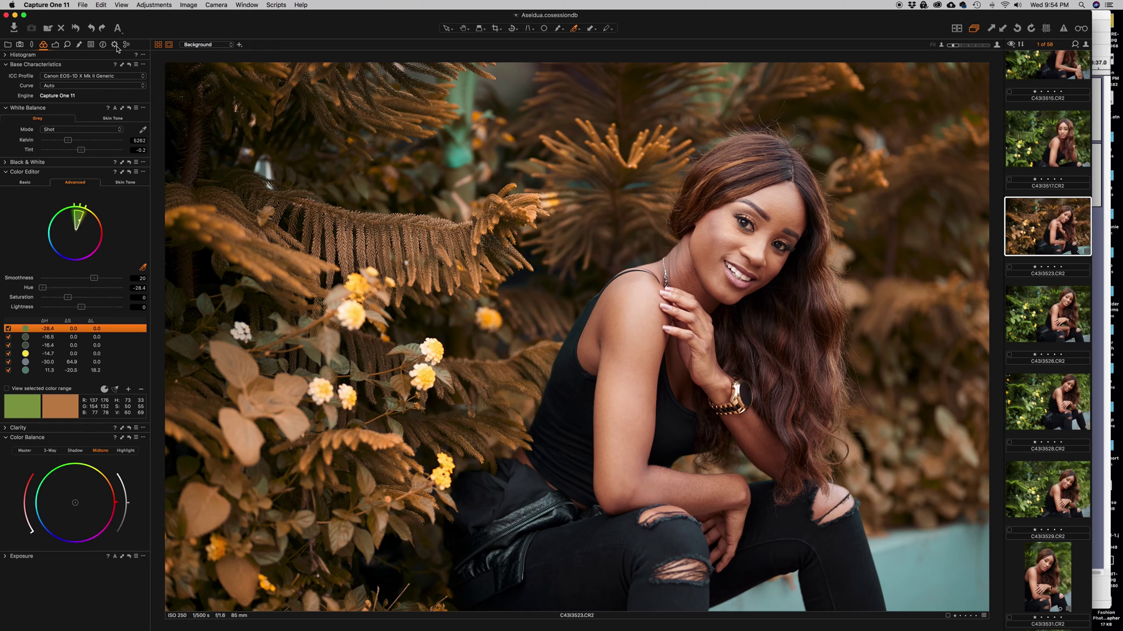
Collapse the Color Editor and nudge the Color Balance Master wheel toward teal
left_click(6, 173)
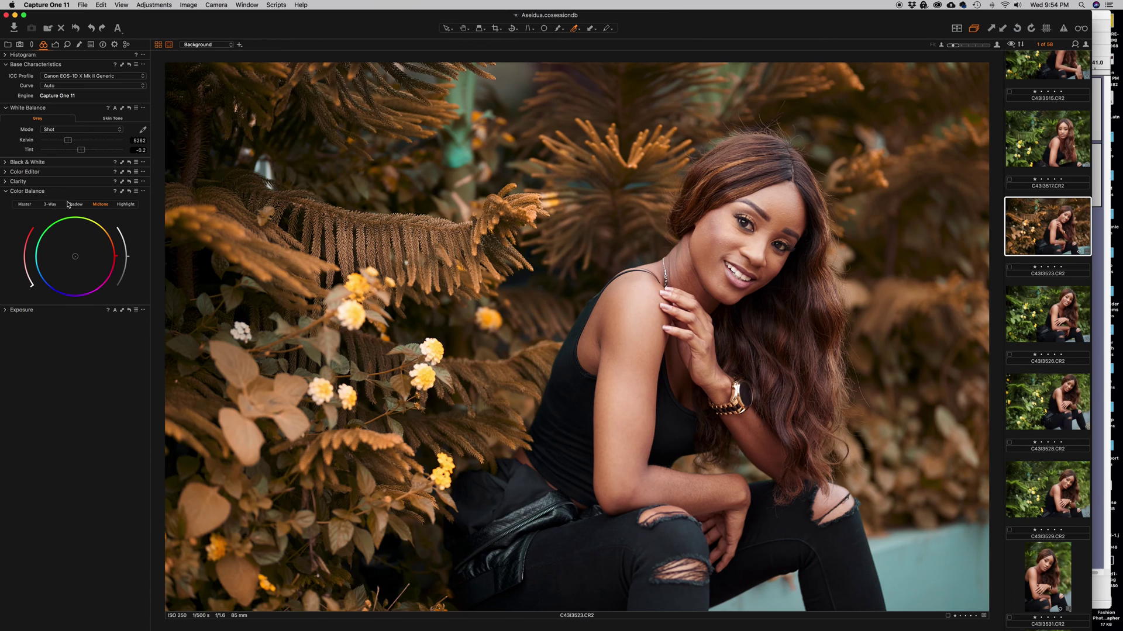
left_click(27, 207)
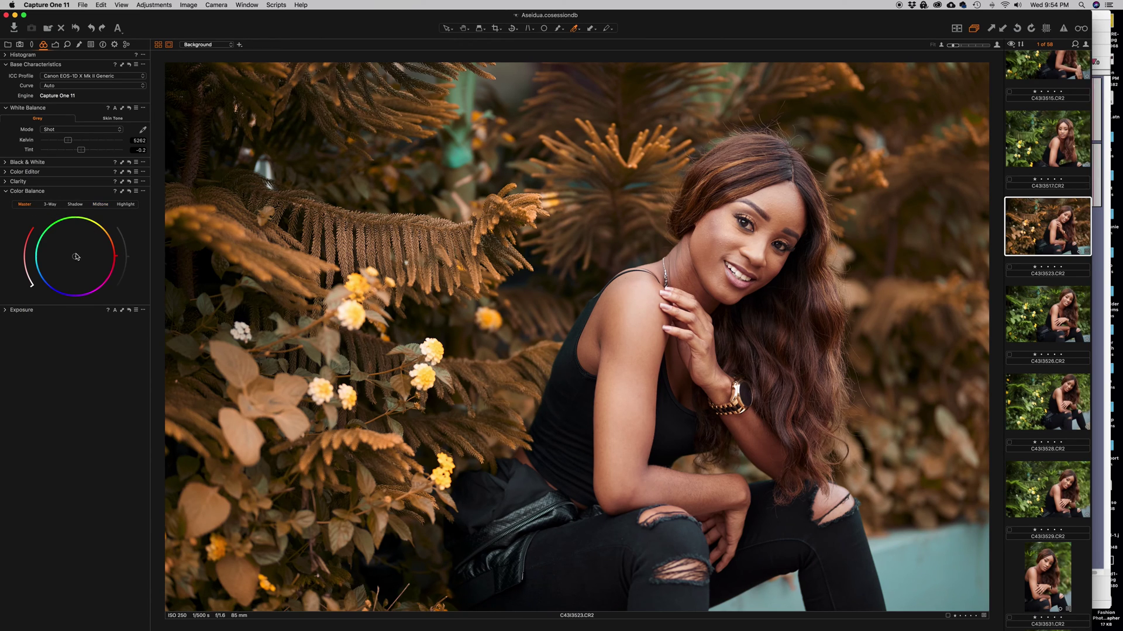
mouse_move(74, 256)
left_mouse_down()
mouse_move(86, 253)
mouse_move(79, 262)
mouse_move(61, 250)
mouse_move(87, 243)
mouse_move(77, 258)
left_mouse_up()
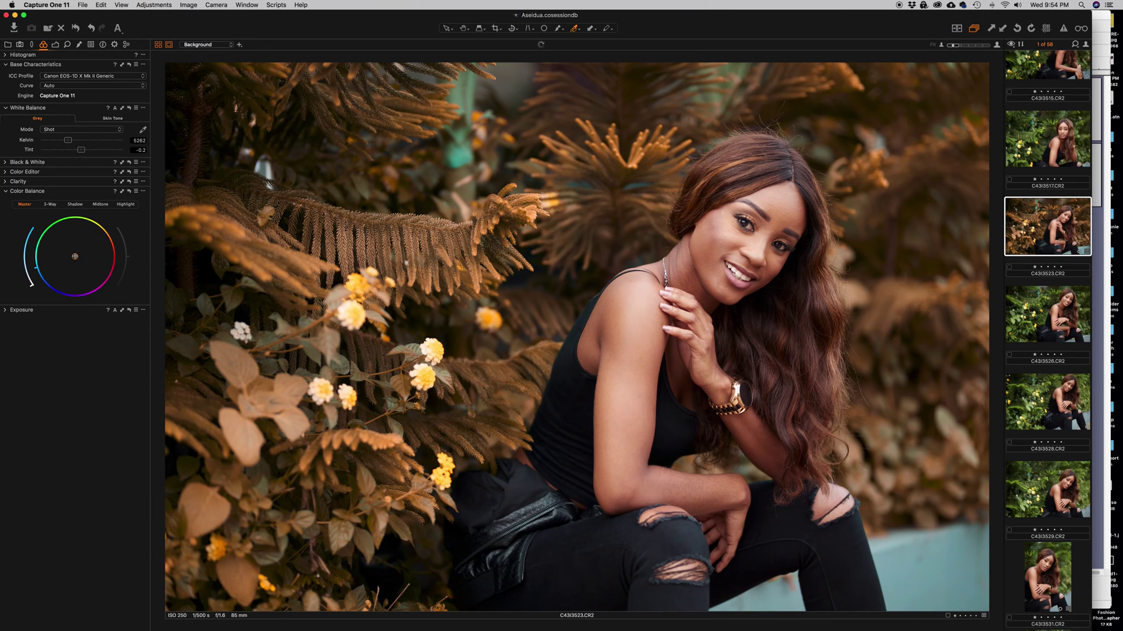
left_click_drag(75, 256, 74, 256)
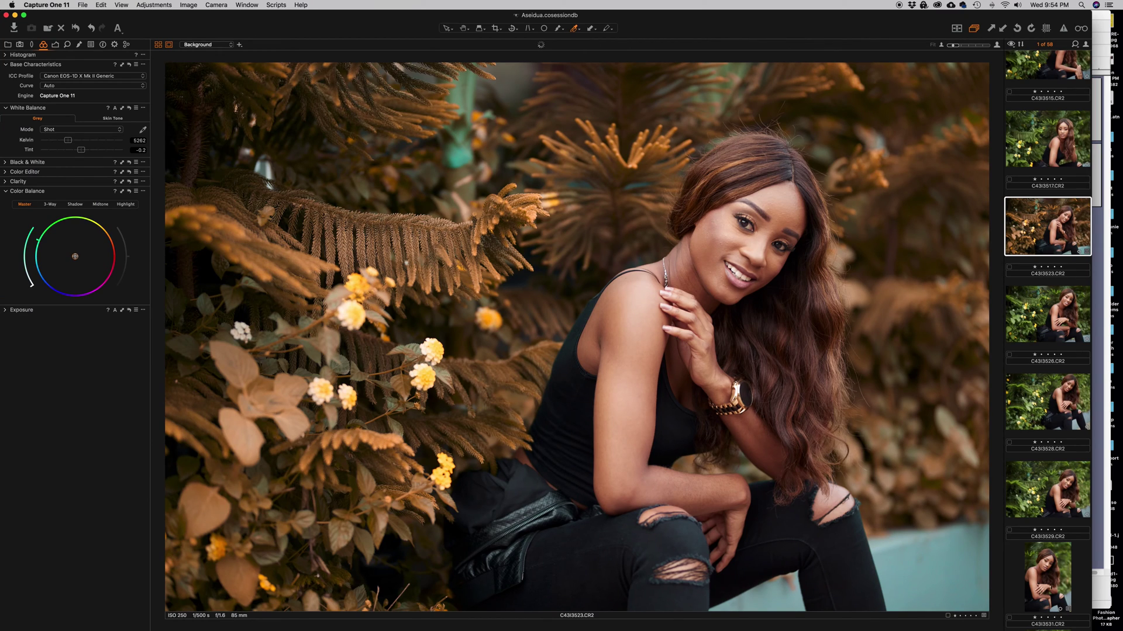
In 3-Way Color Balance, push midtones toward magenta-red and shadows toward green-teal
left_click(52, 205)
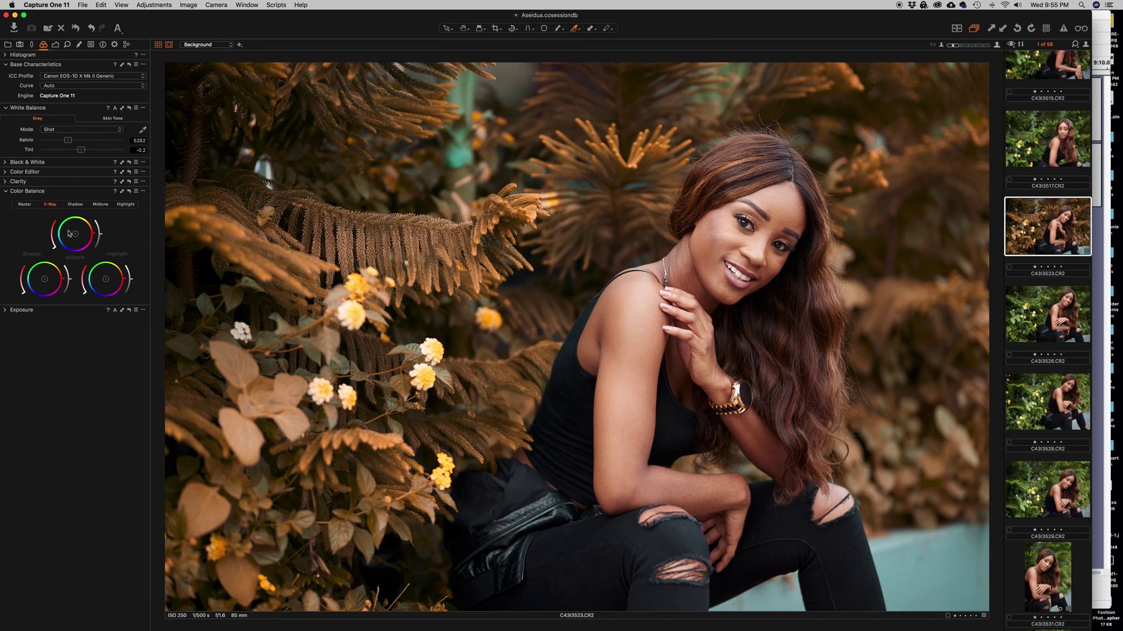
left_click_drag(74, 234, 71, 229)
left_click_drag(48, 273, 105, 281)
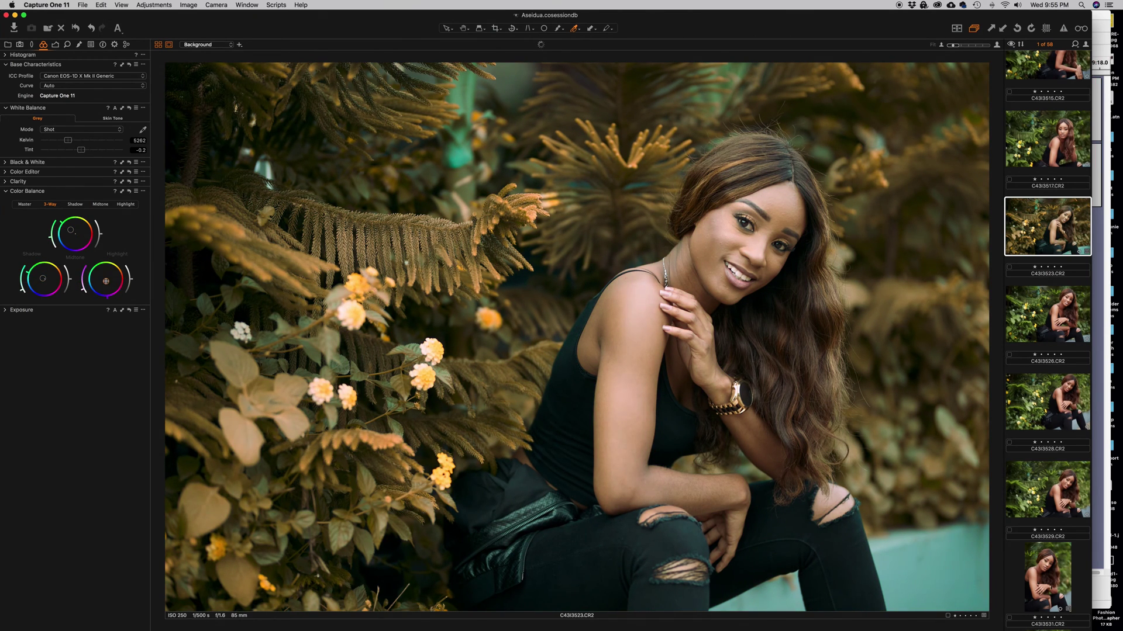
Reset the colour balance to neutral and bring up the Shadow wheel
left_click(129, 193)
left_click(76, 205)
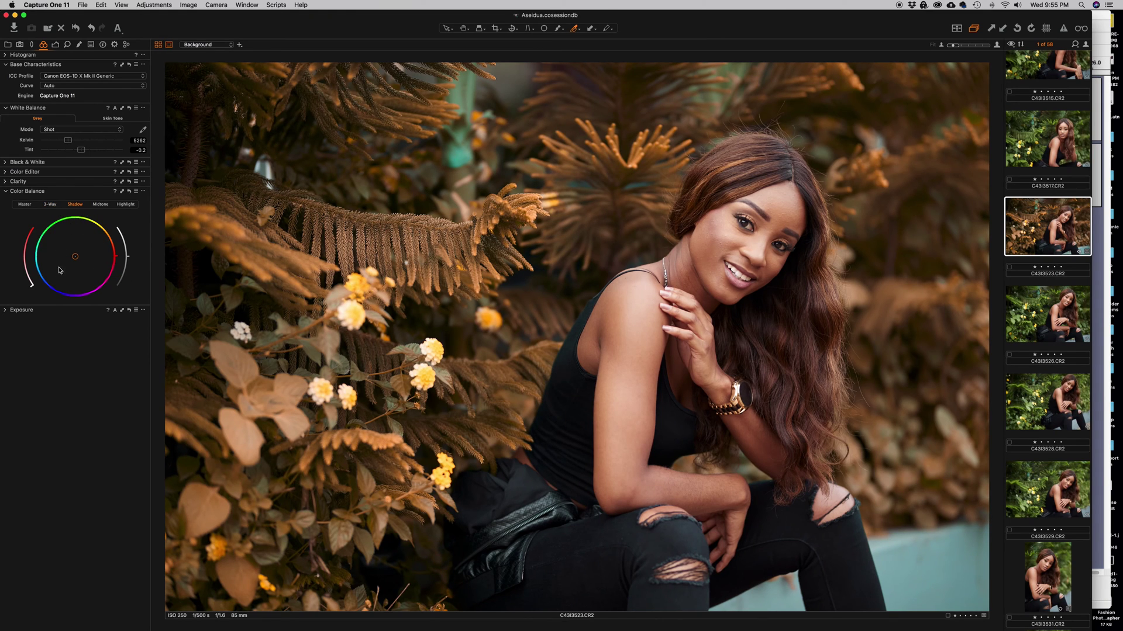
left_click(100, 205)
left_click(75, 205)
Tint the shadows toward purple, warm the midtones toward yellow and cool the highlights toward cyan
left_click_drag(75, 256, 74, 258)
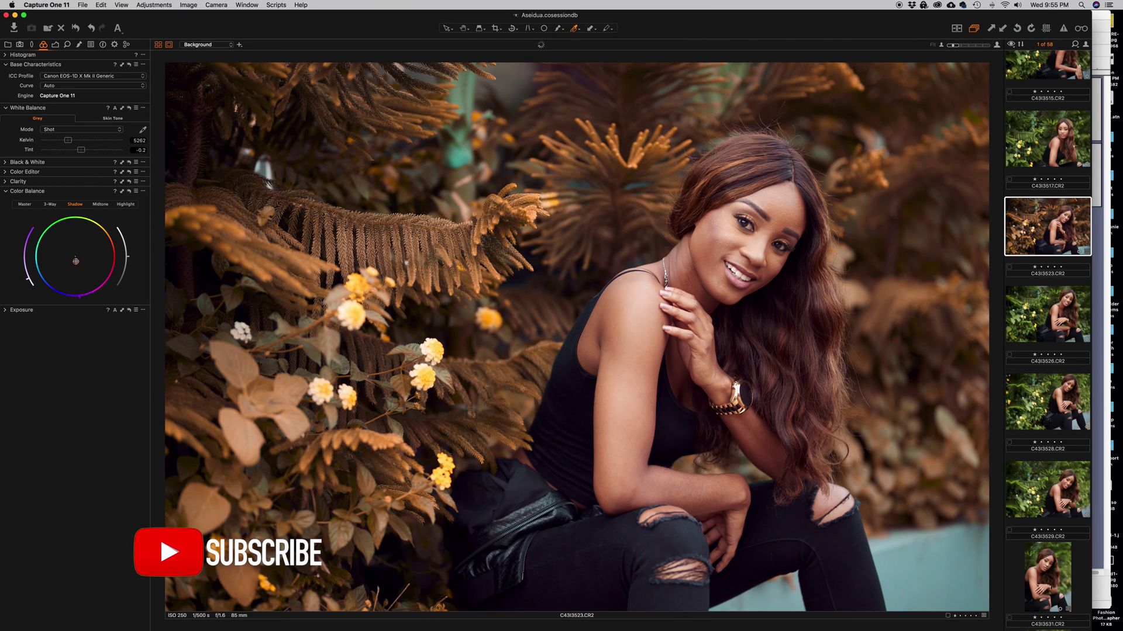
left_click(100, 204)
left_click_drag(75, 256, 78, 253)
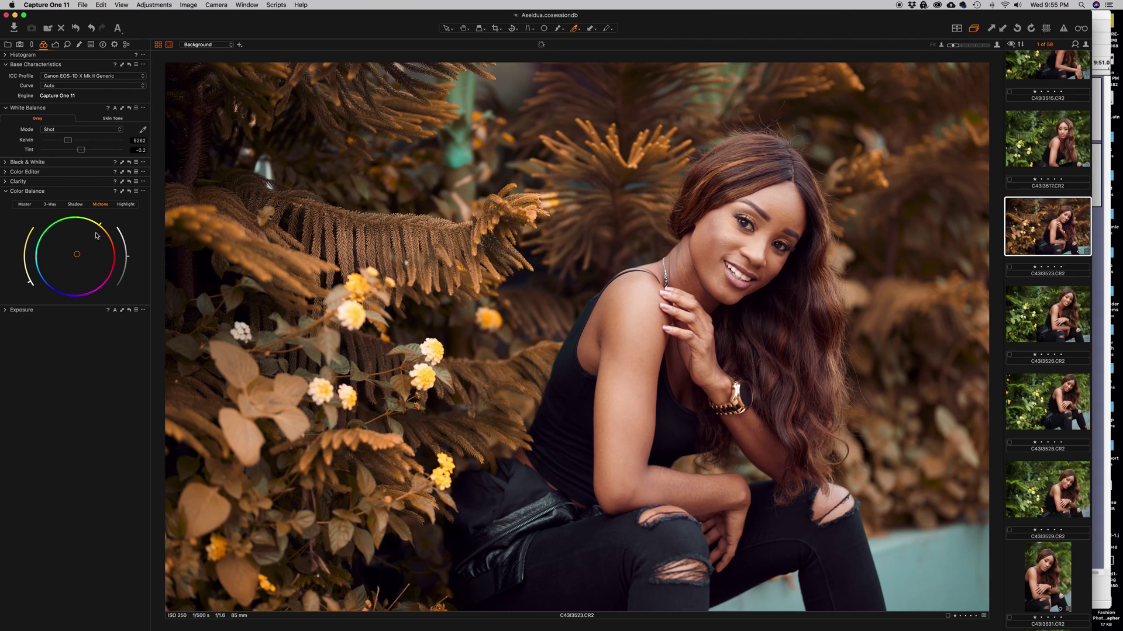
left_click(125, 204)
mouse_move(75, 256)
left_mouse_down()
mouse_move(62, 256)
mouse_move(78, 254)
mouse_move(81, 265)
mouse_move(57, 266)
mouse_move(55, 248)
mouse_move(65, 265)
mouse_move(79, 249)
mouse_move(84, 274)
mouse_move(62, 272)
mouse_move(66, 244)
mouse_move(71, 255)
left_mouse_up()
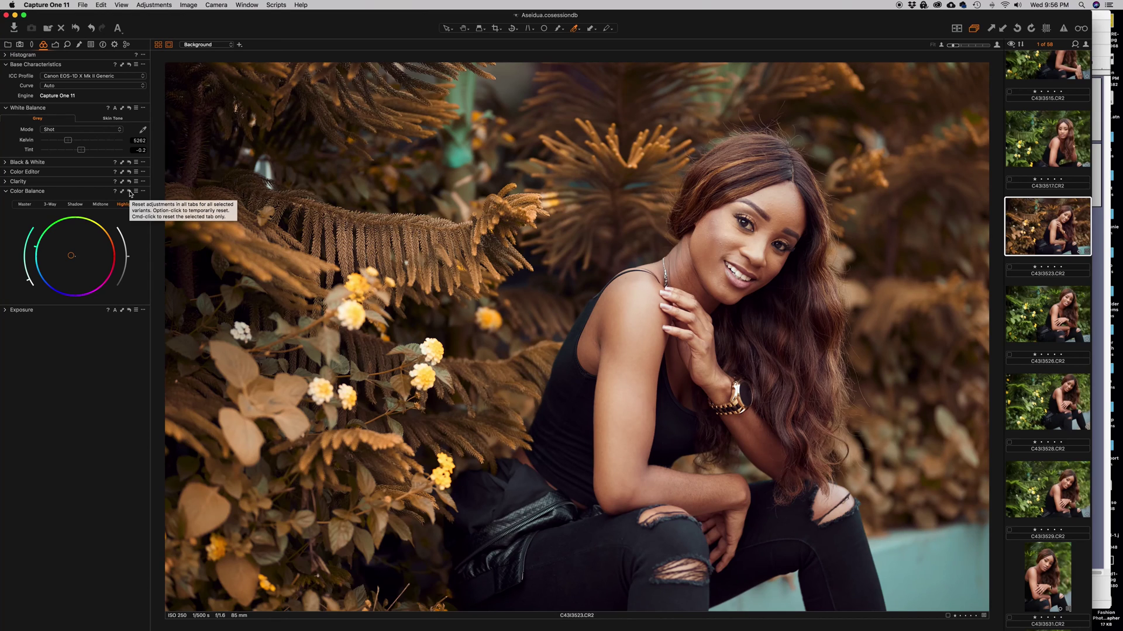
Reset the colour balance, undo the reset, then warm the highlights toward orange
left_click(130, 193)
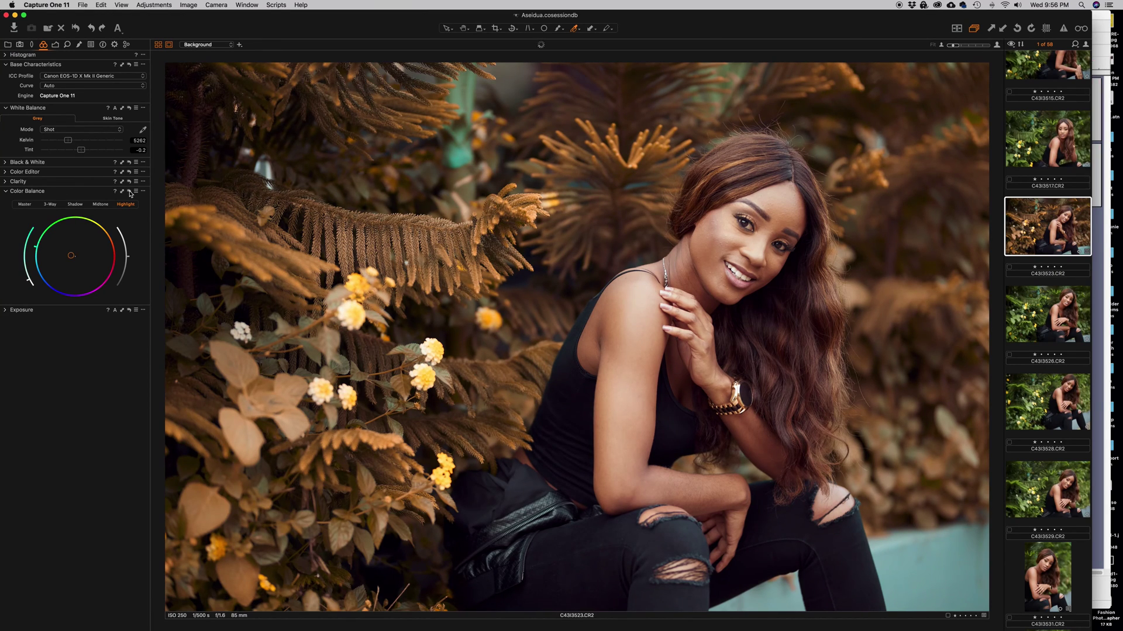
key("super+z")
left_click_drag(72, 256, 79, 255)
Darken the shadow luminance slightly, then review the Highlight and Midtone balance settings
left_click(73, 205)
left_click_drag(129, 260, 127, 263)
left_click(121, 205)
left_click(101, 206)
left_click(76, 31)
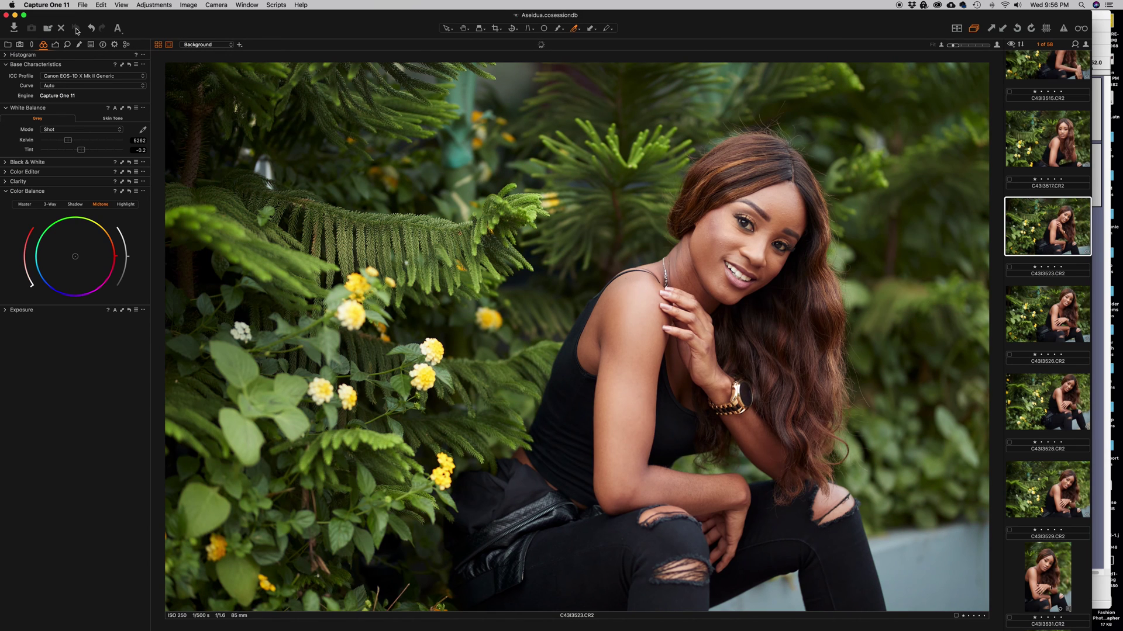
key("super+z")
left_click(77, 31)
key("super+z")
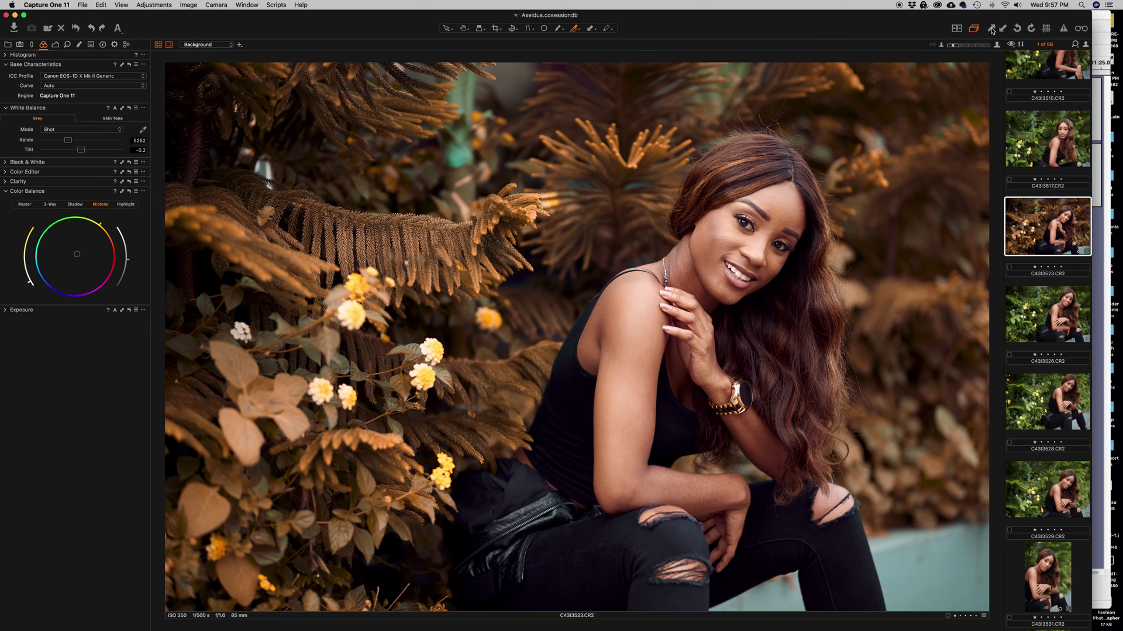
Apply the copied orange grade to photos C43I3517 and C43I3515
left_click(1052, 137)
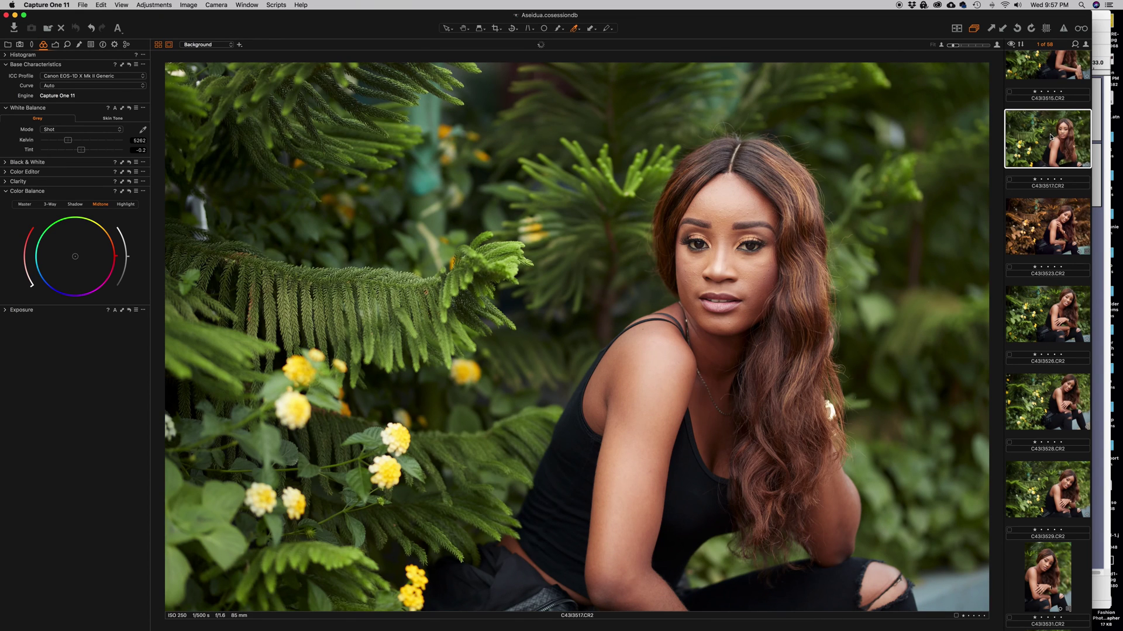
left_click(1002, 30)
scroll(1072, 132, "up", 2)
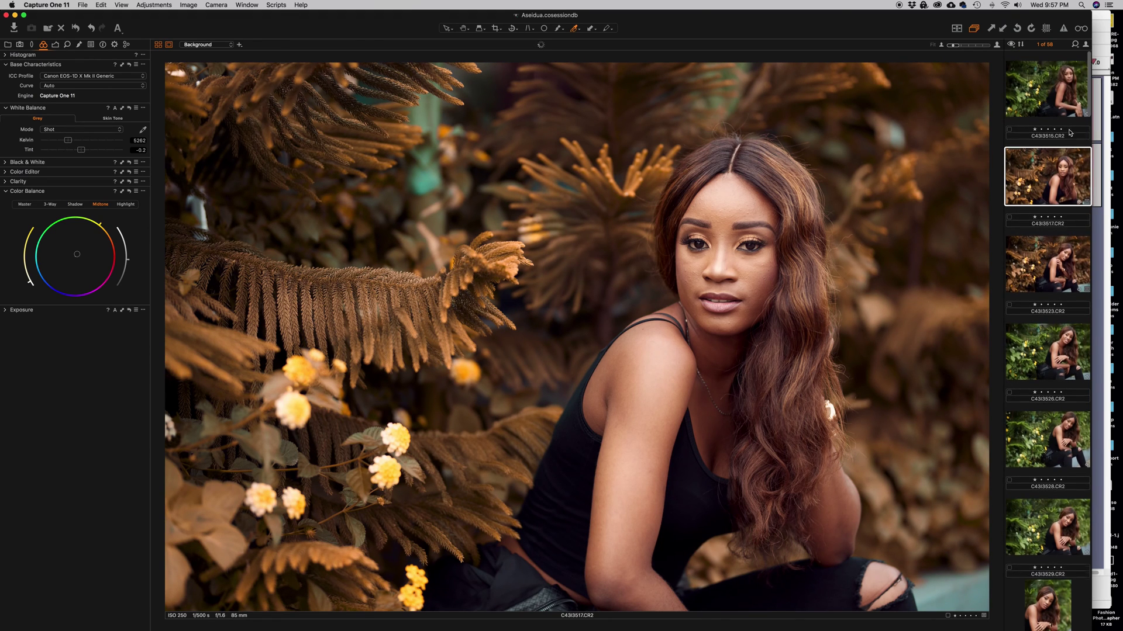
left_click(1050, 91)
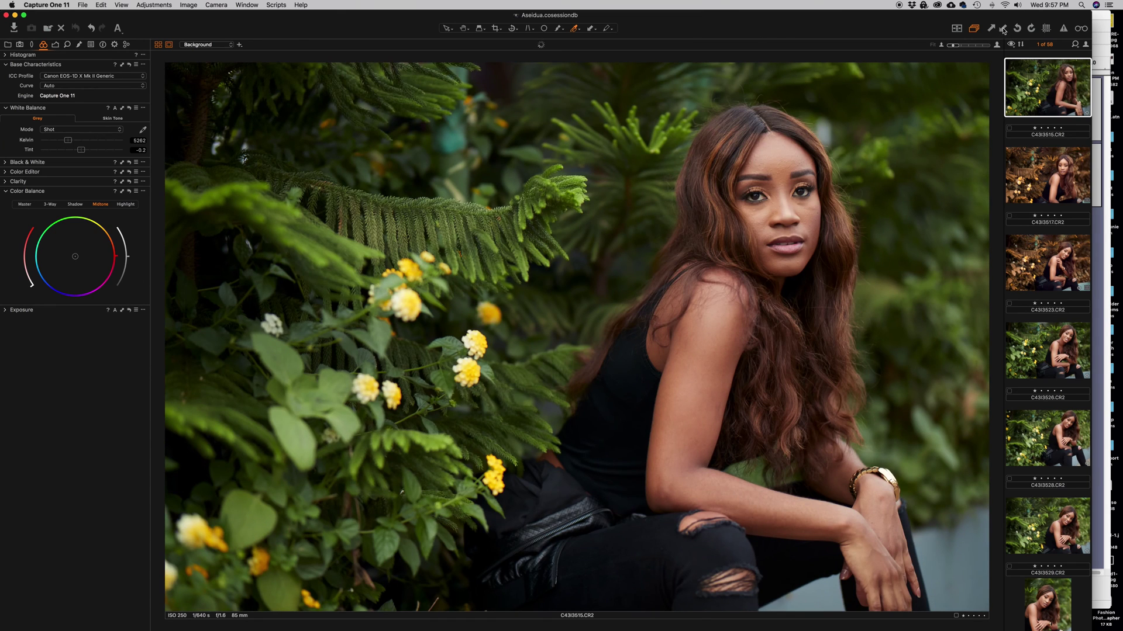
left_click(1003, 30)
Apply the copied orange grade to photos C43I3526 and C43I3528
scroll(1027, 148, "down", 5)
scroll(1027, 148, "down", 2)
left_click(1051, 166)
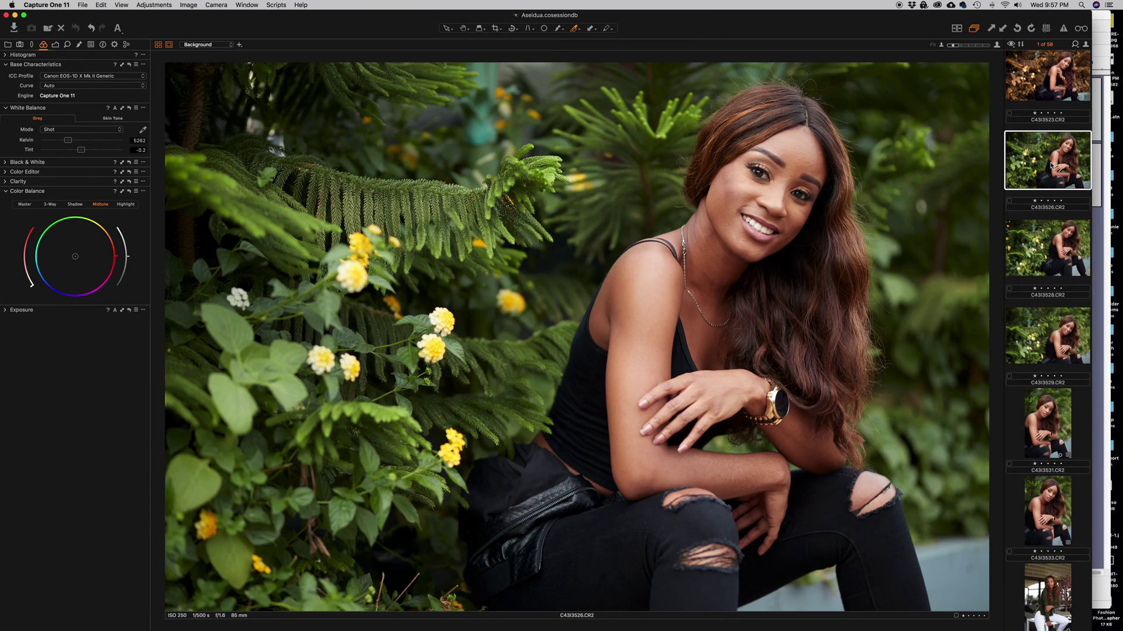
left_click(1002, 31)
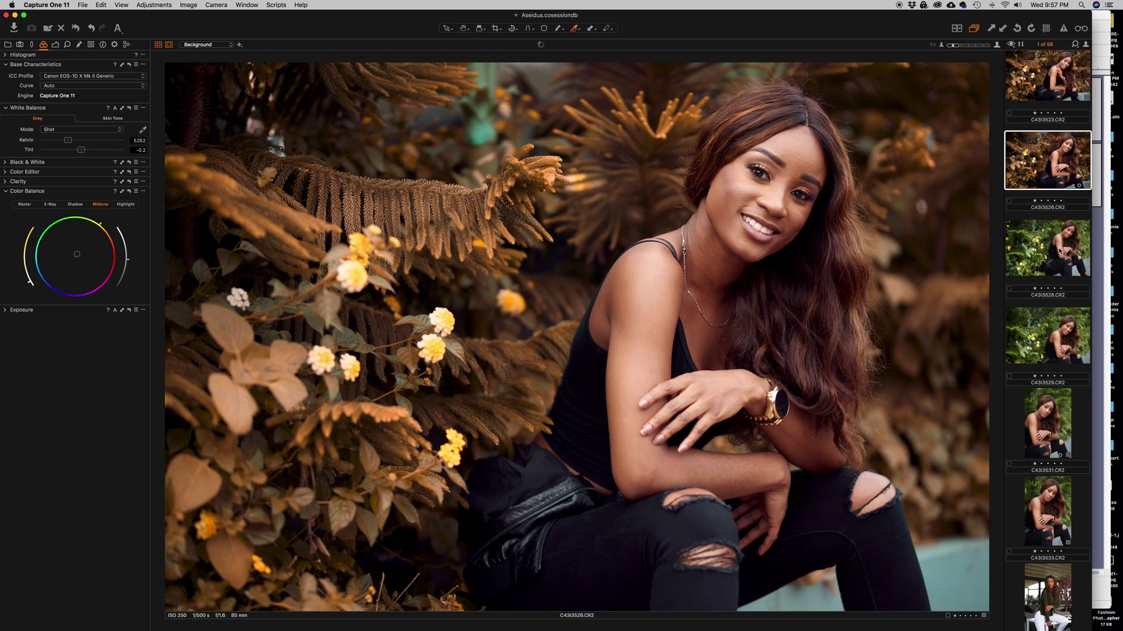
key("Down")
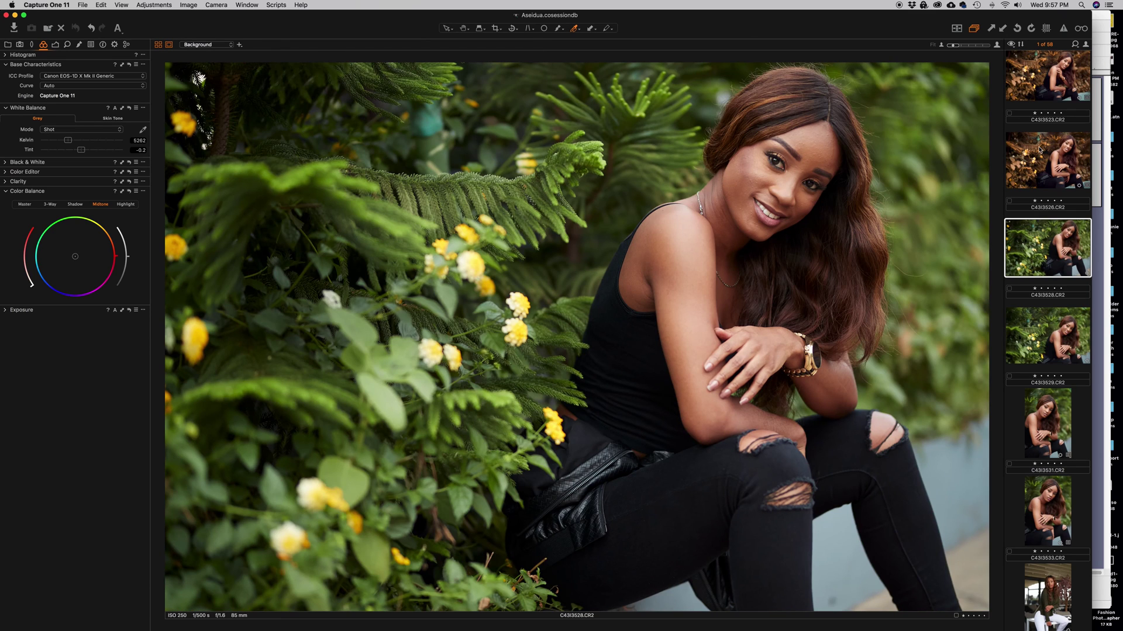
left_click(1002, 29)
left_click(1002, 30)
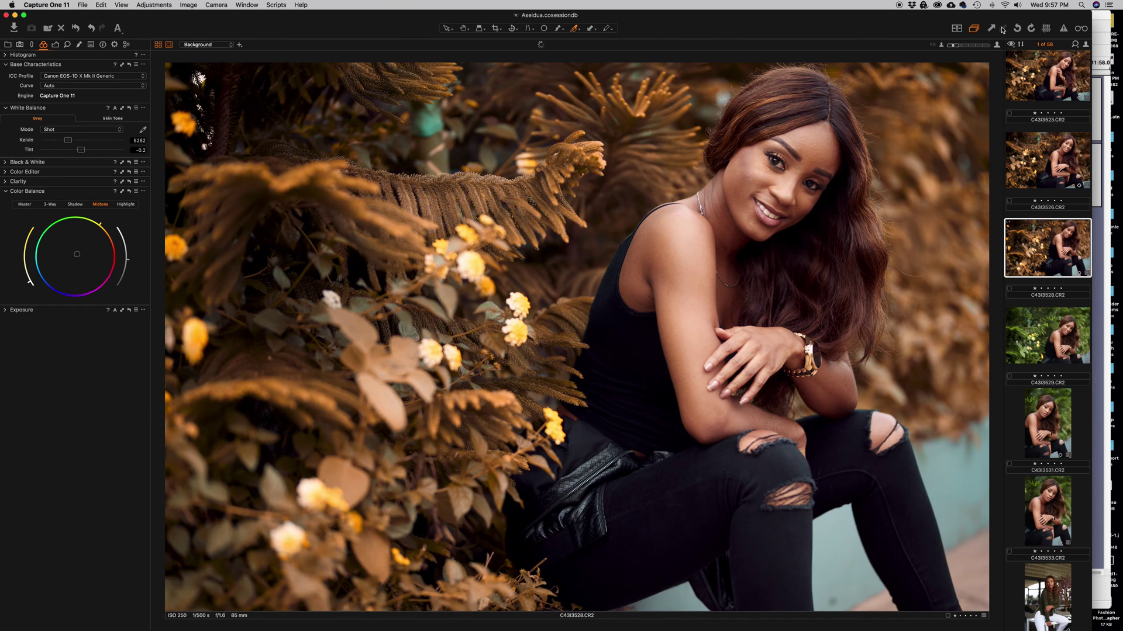
Apply the copied orange grade to photo C43I3529
scroll(1047, 228, "down", 2)
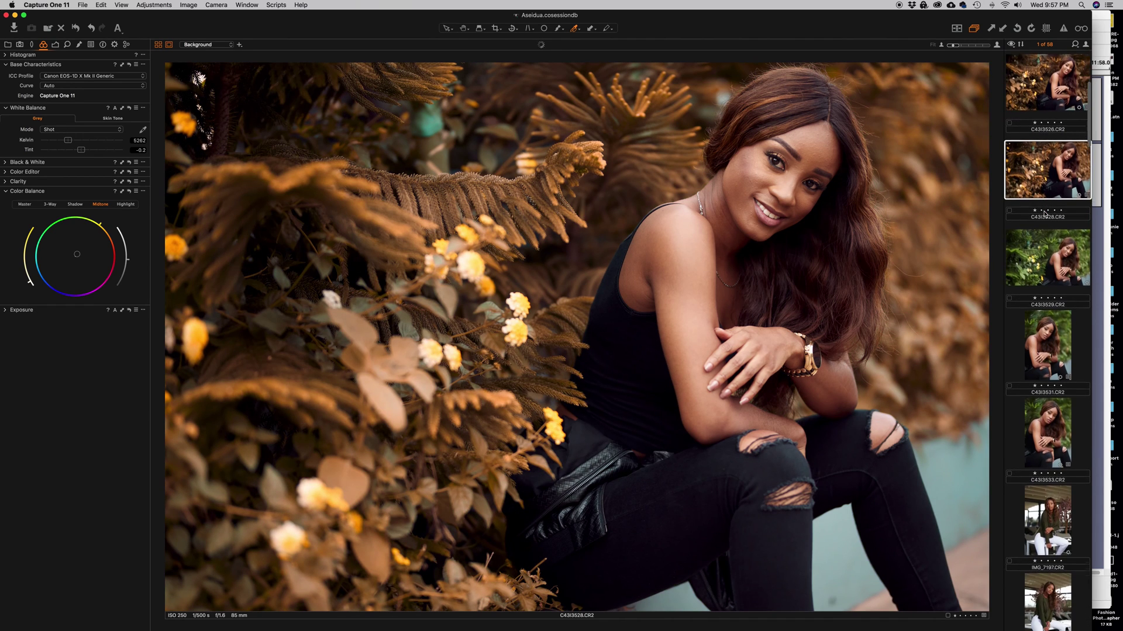
left_click(1053, 247)
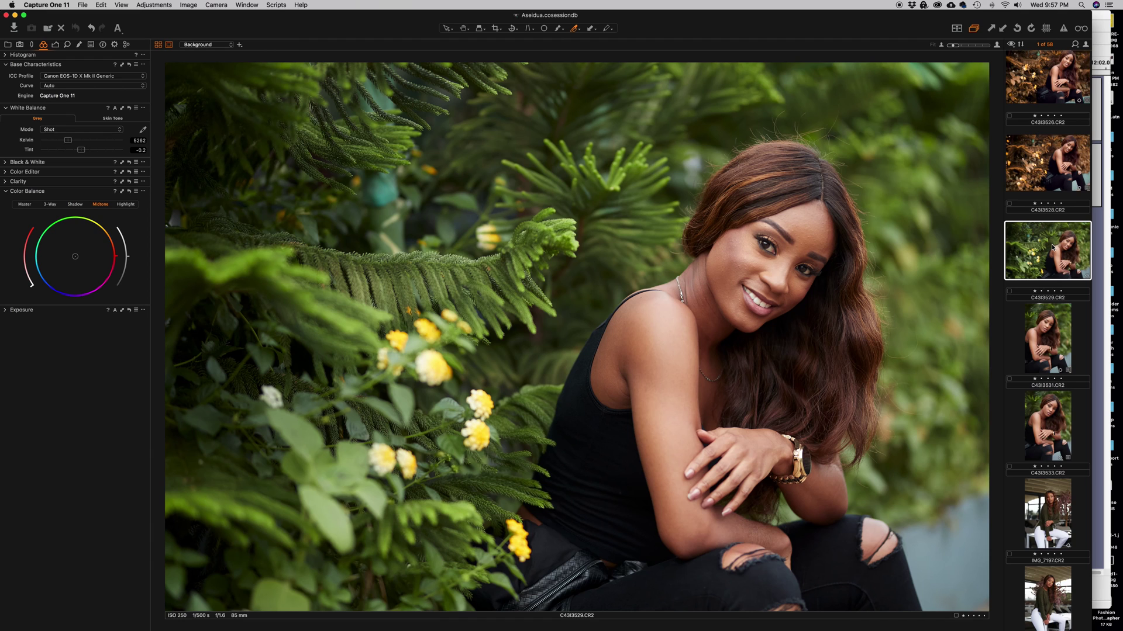
left_click(1003, 31)
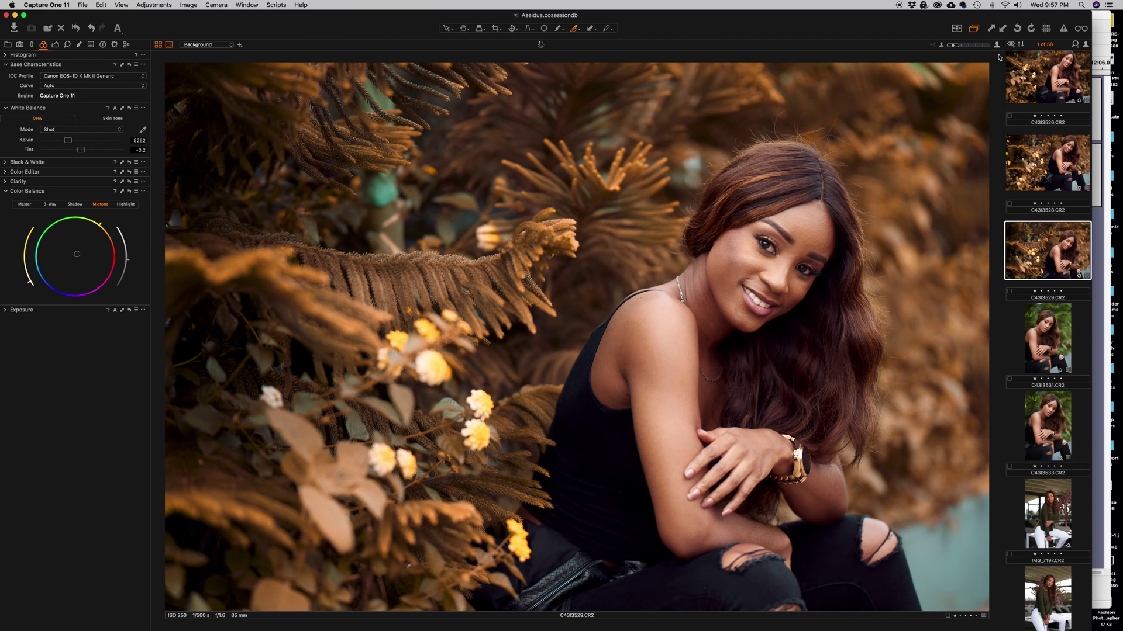
scroll(1049, 190, "down", 2)
scroll(1048, 191, "down", 2)
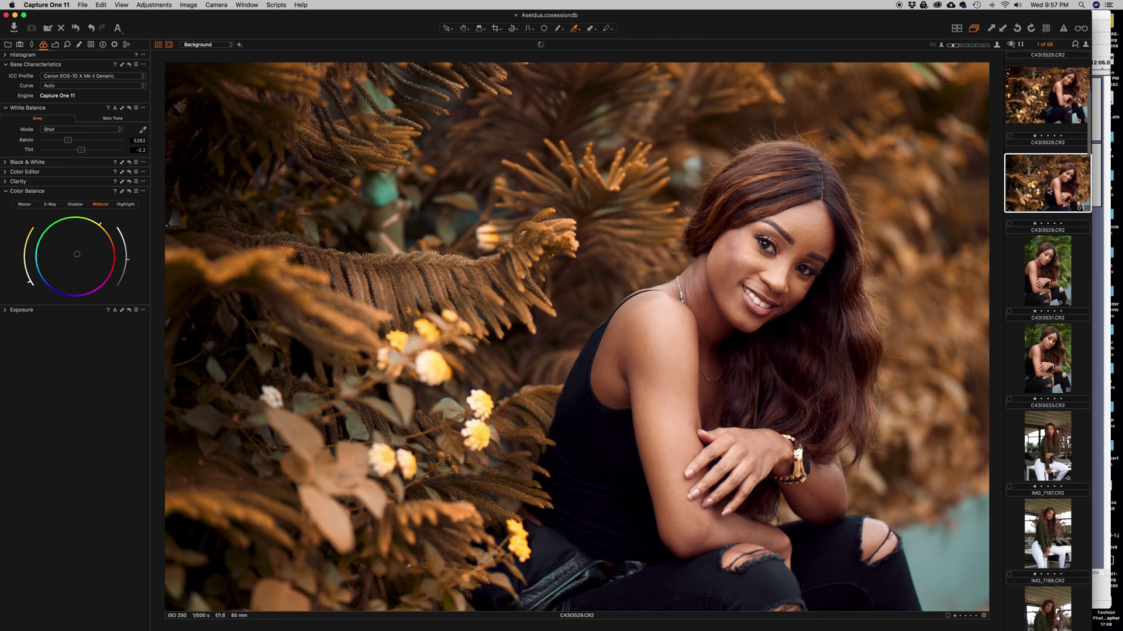
scroll(1048, 190, "down", 2)
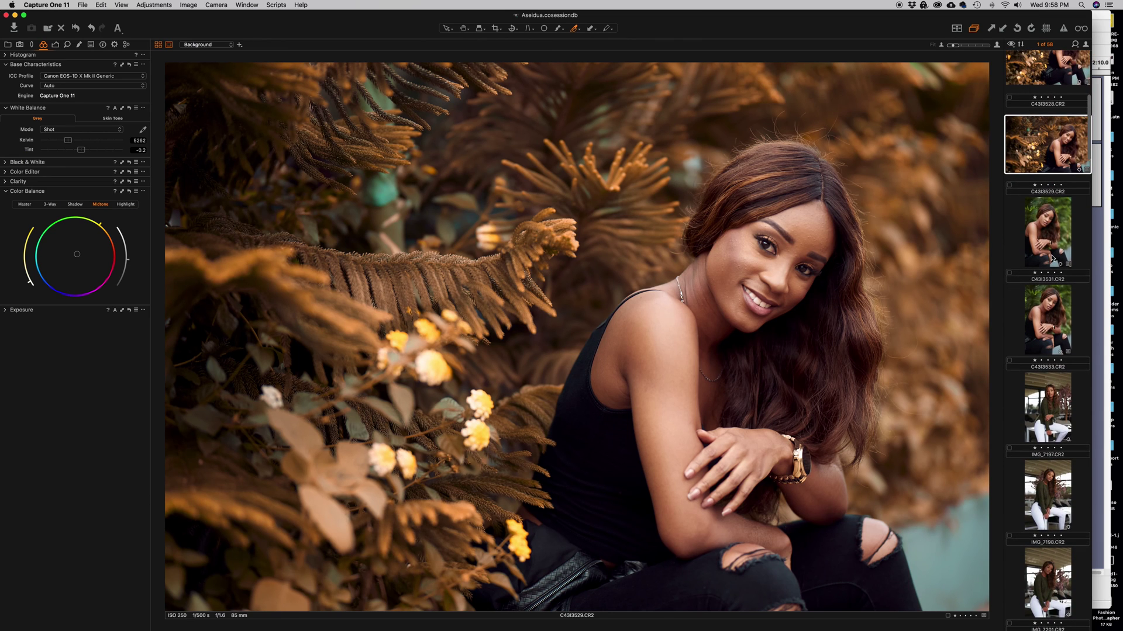
left_click(1049, 226)
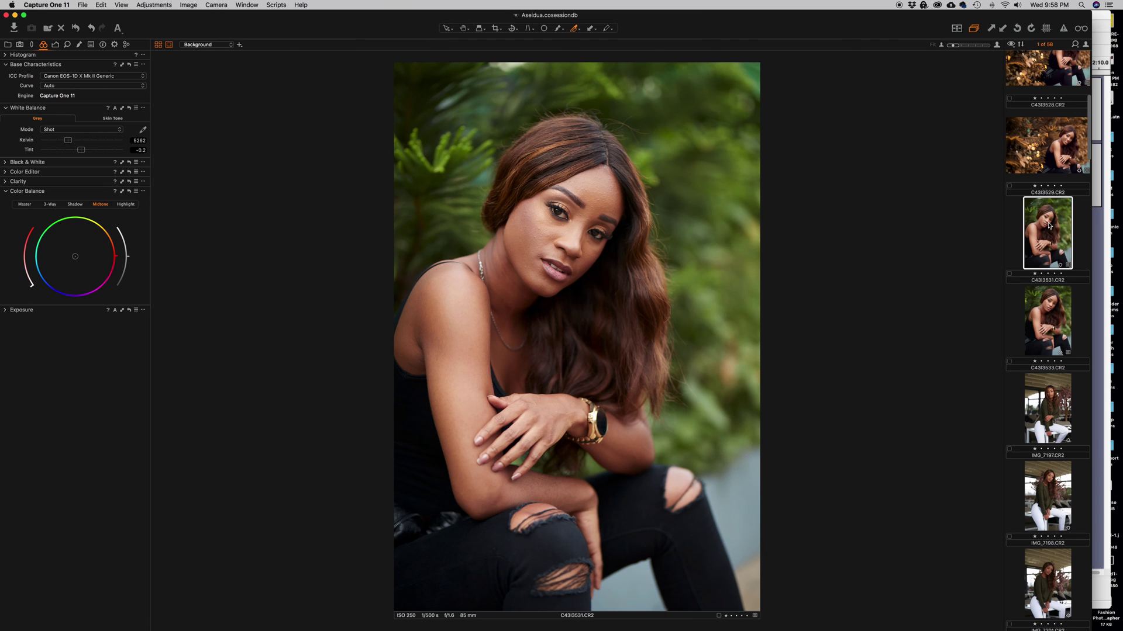
Apply the copied orange grade to the vertical portraits C43I3531 and C43I3533
left_click(1032, 146)
left_click(1049, 228)
left_click(1003, 29)
left_click(1050, 316)
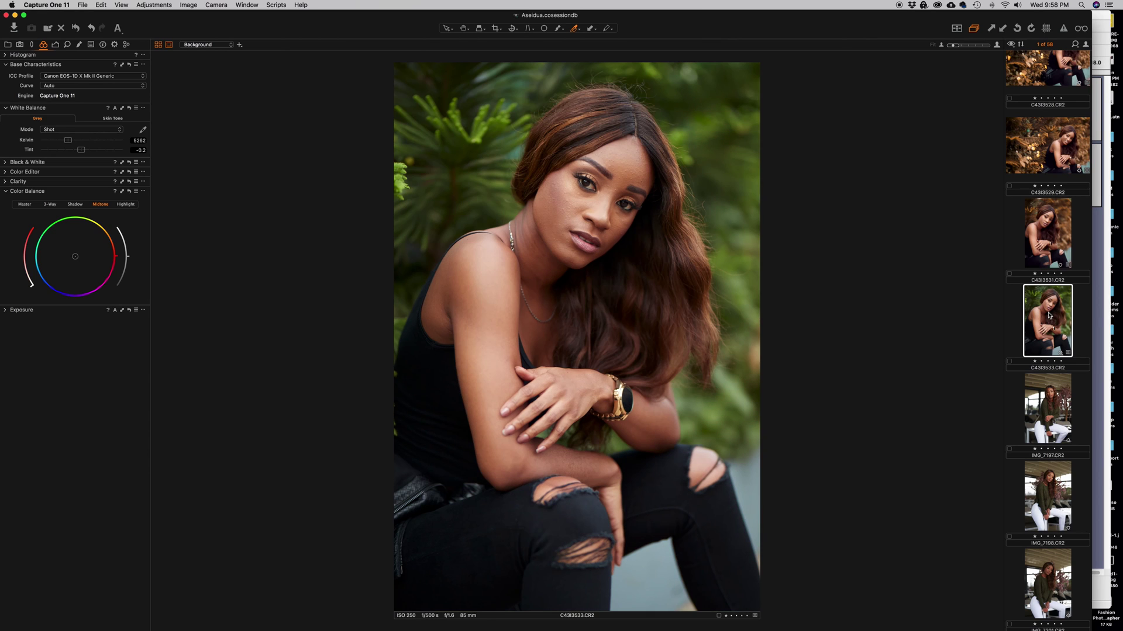
left_click(1003, 29)
Review the graded shots C43I3517, C43I3523, C43I3526, C43I3528, C43I3529 and C43I3531 in the filmstrip
scroll(1033, 204, "up", 8)
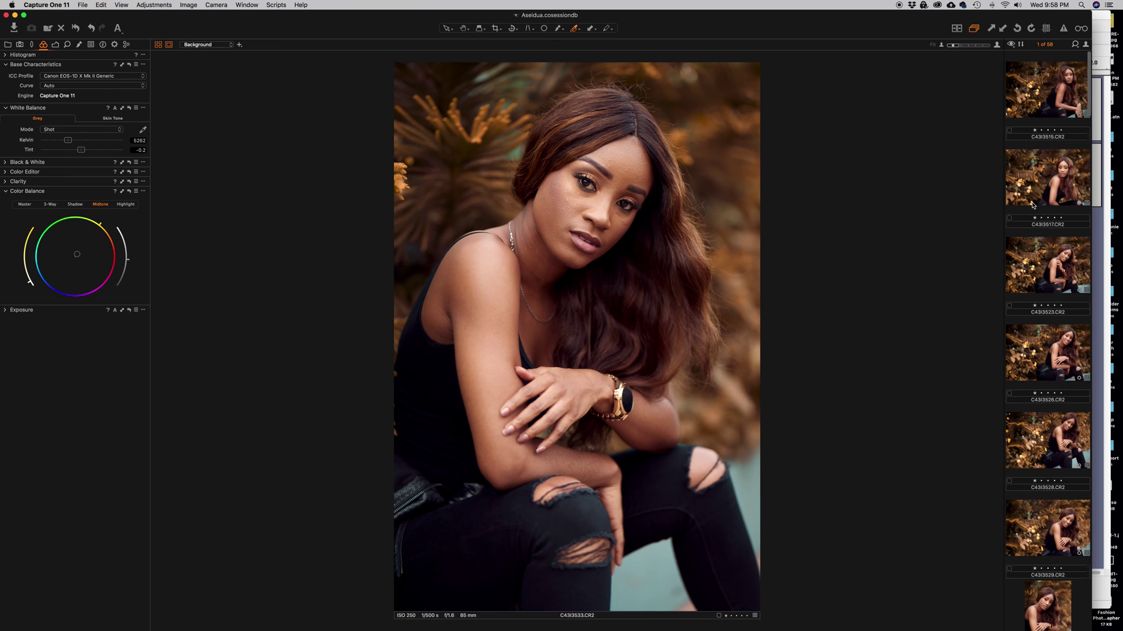
left_click(1035, 201)
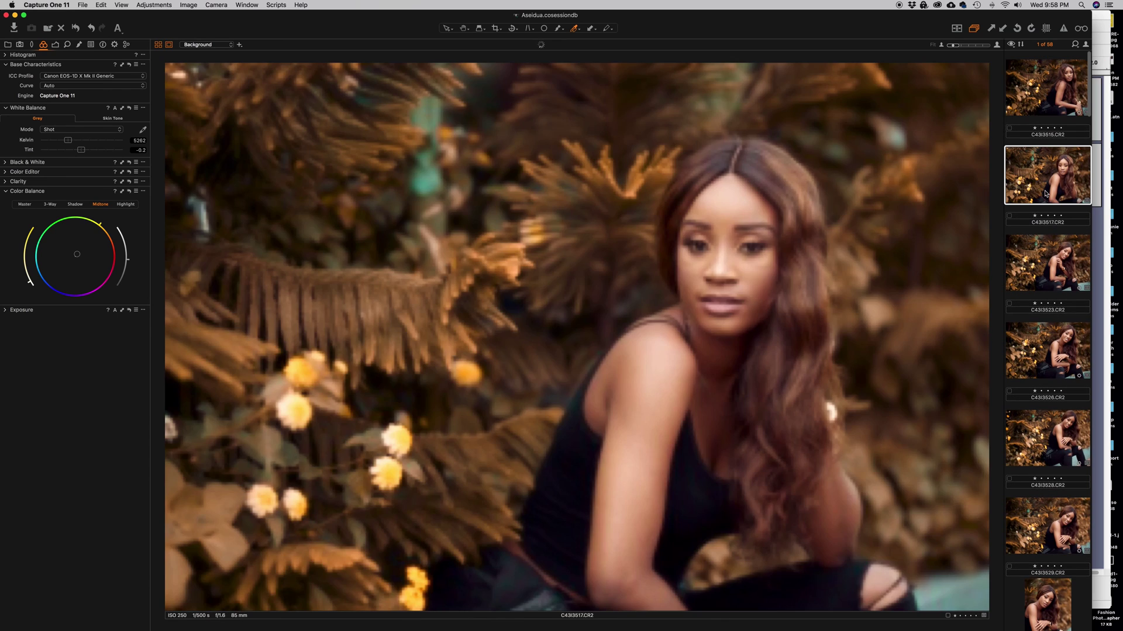
left_click(1049, 251)
scroll(1041, 207, "down", 3)
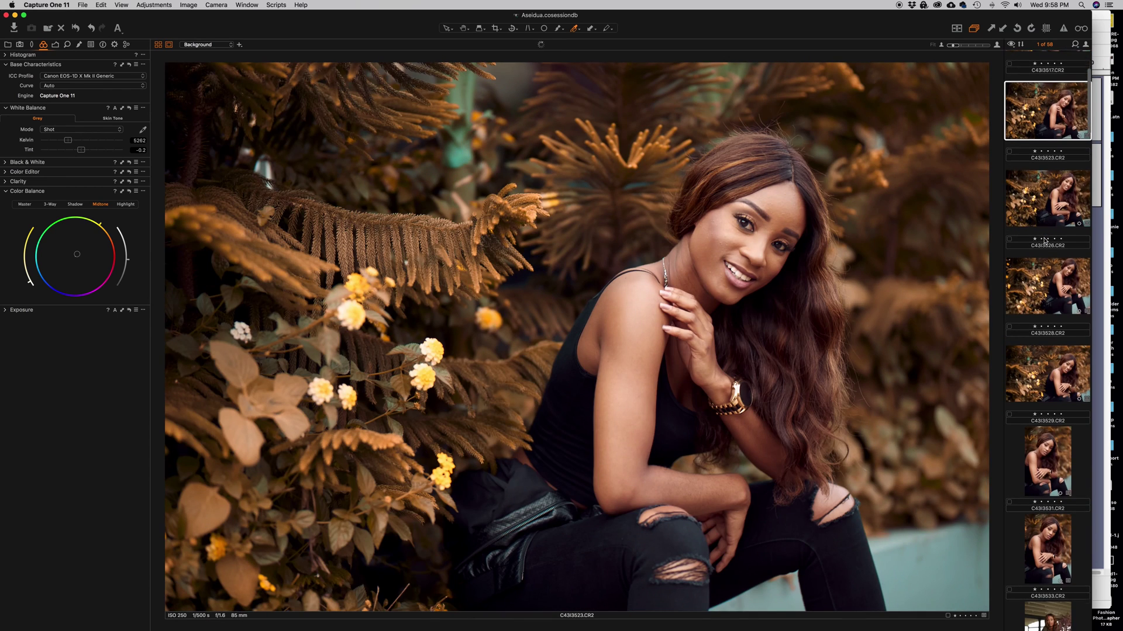
left_click(1041, 208)
left_click(1052, 286)
scroll(1052, 275, "down", 2)
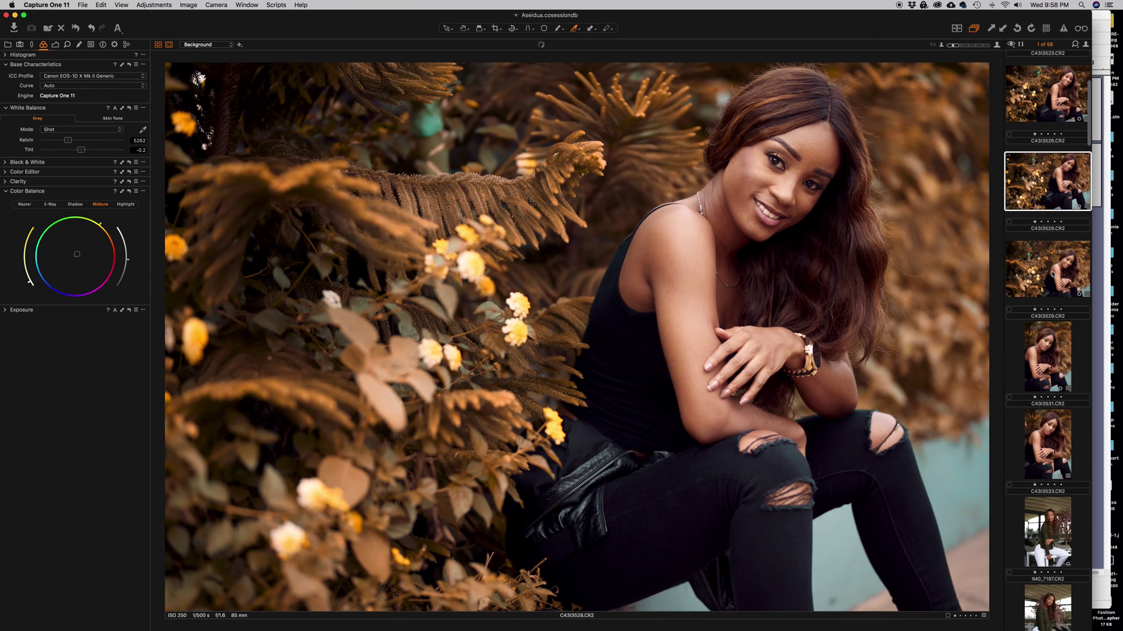
left_click(1052, 274)
left_click(1050, 348)
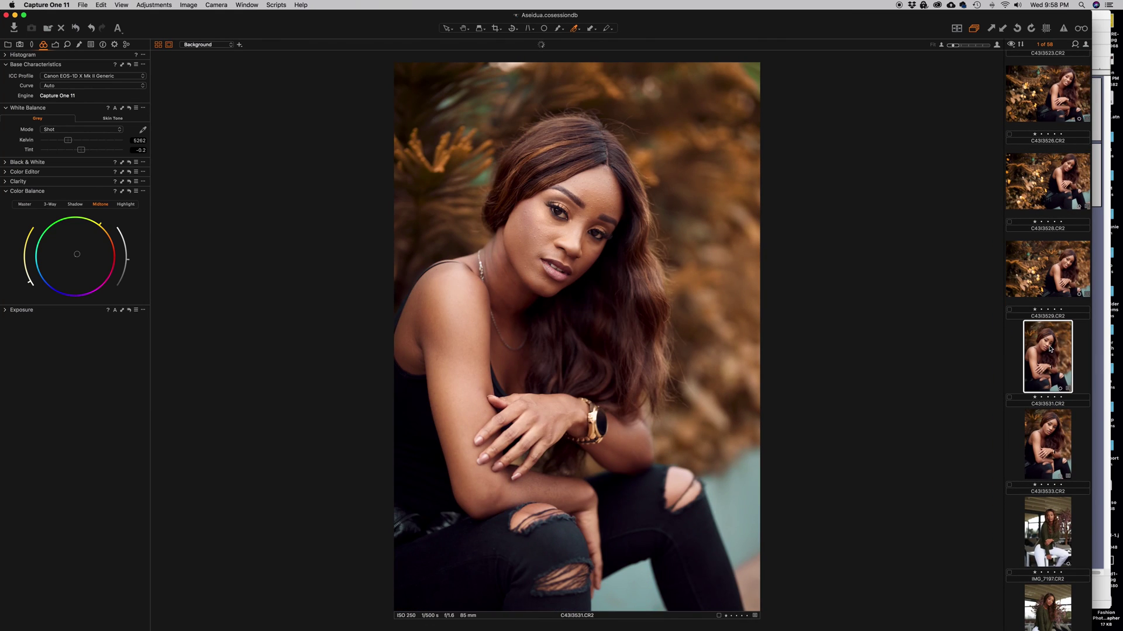
scroll(1047, 345, "down", 2)
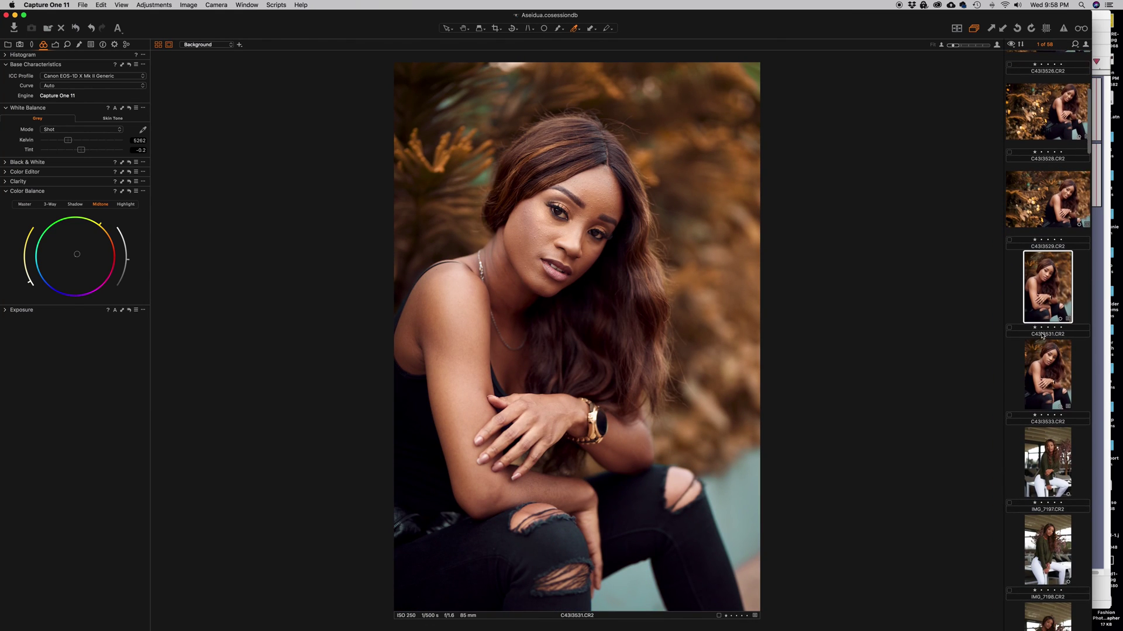